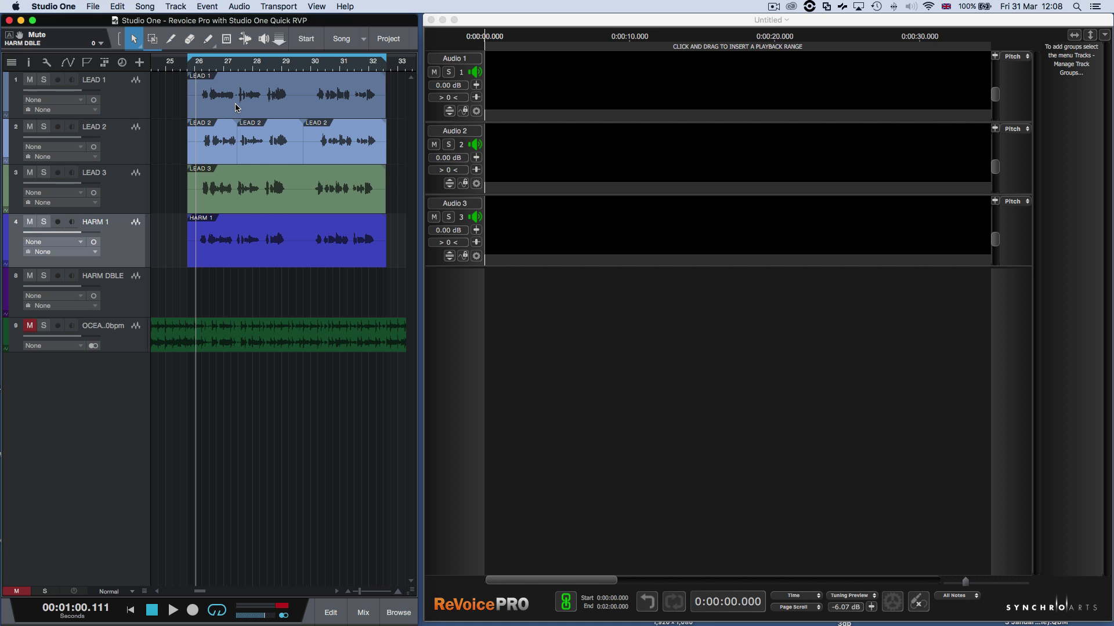
Step: Play back the vocal tracks and copy the LEAD 1, LEAD 2 and LEAD 3 events together
{"action": "key", "text": "space"}
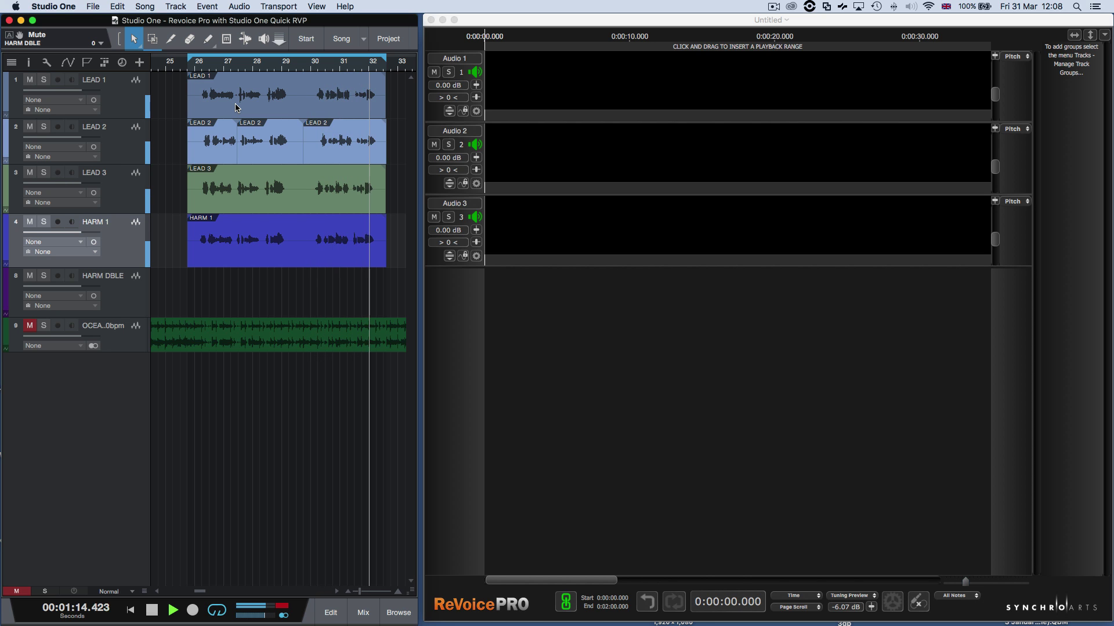
{"action": "key", "text": "space"}
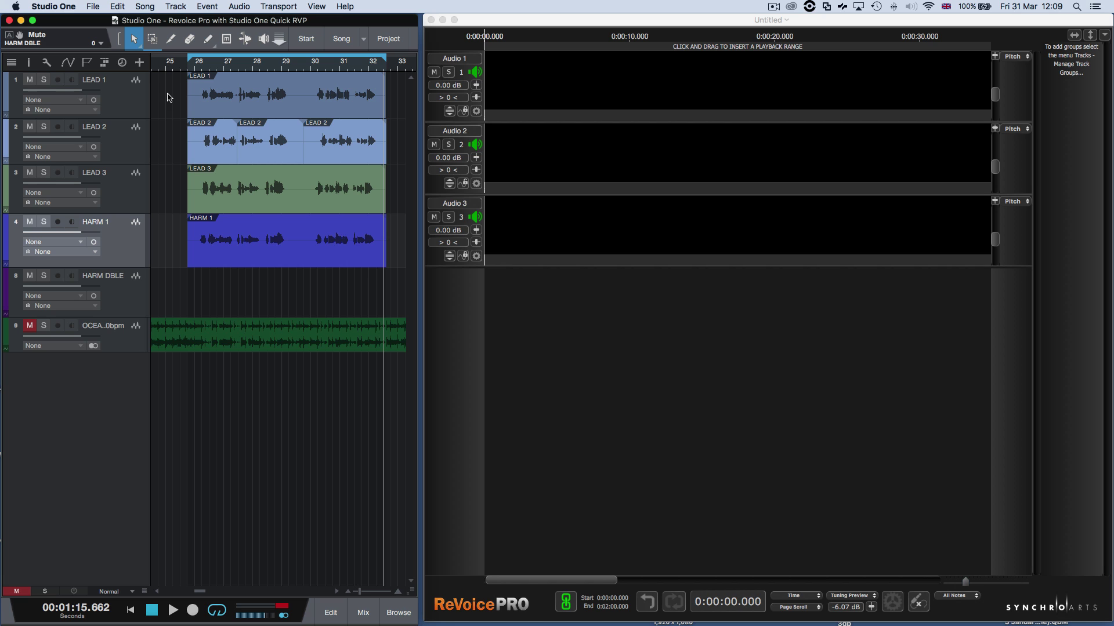
{"action": "left_click_drag", "start_coordinate": [178, 83], "coordinate": [392, 200]}
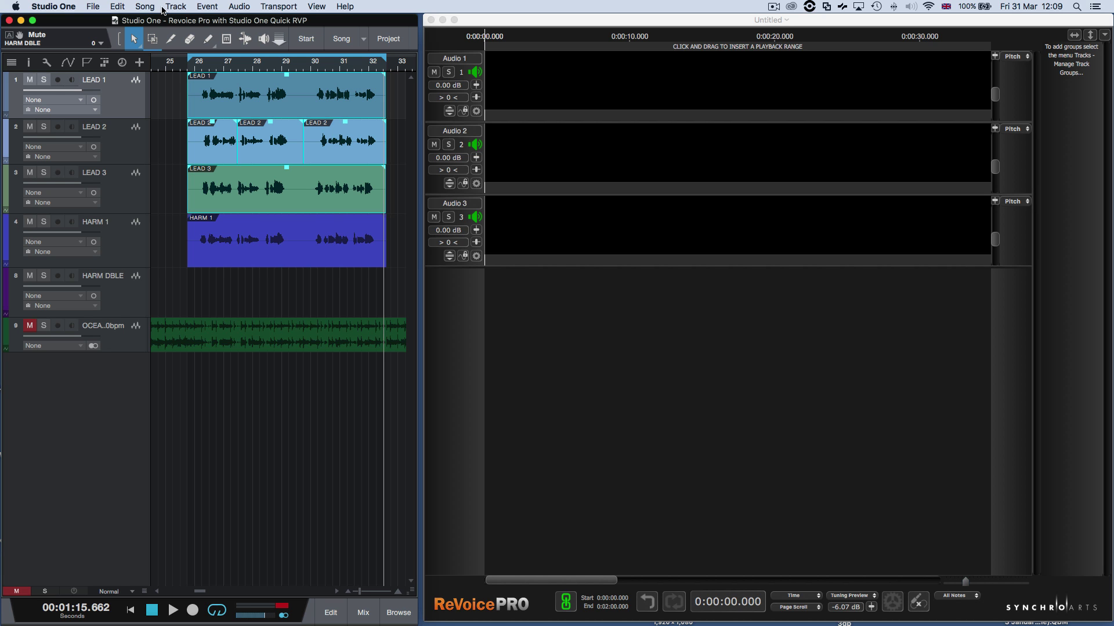
{"action": "left_click", "coordinate": [117, 6]}
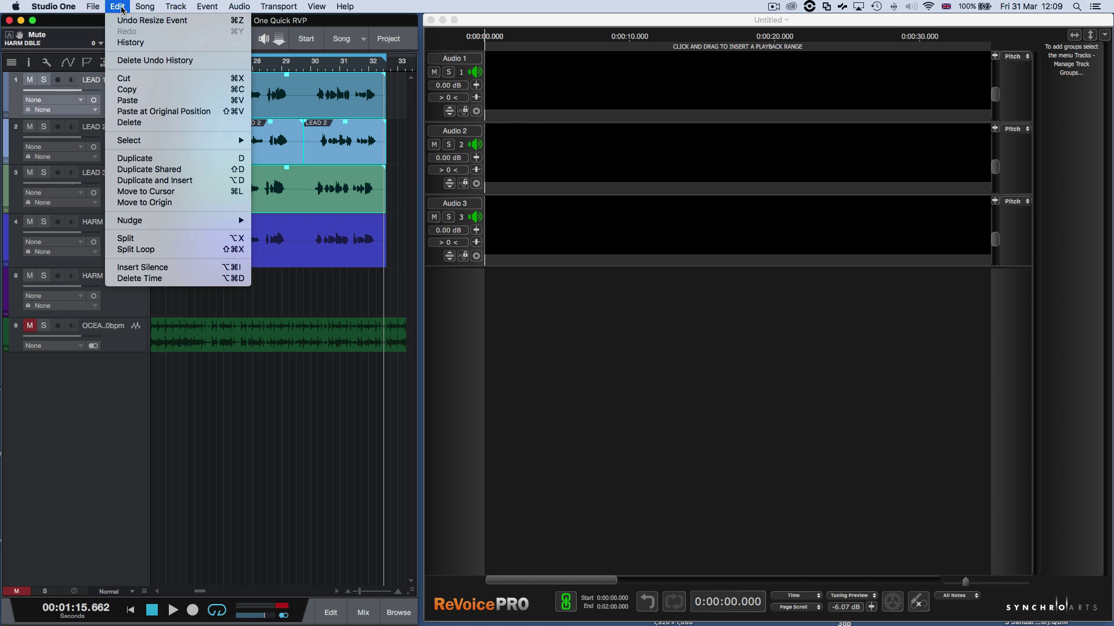
{"action": "left_click", "coordinate": [123, 90]}
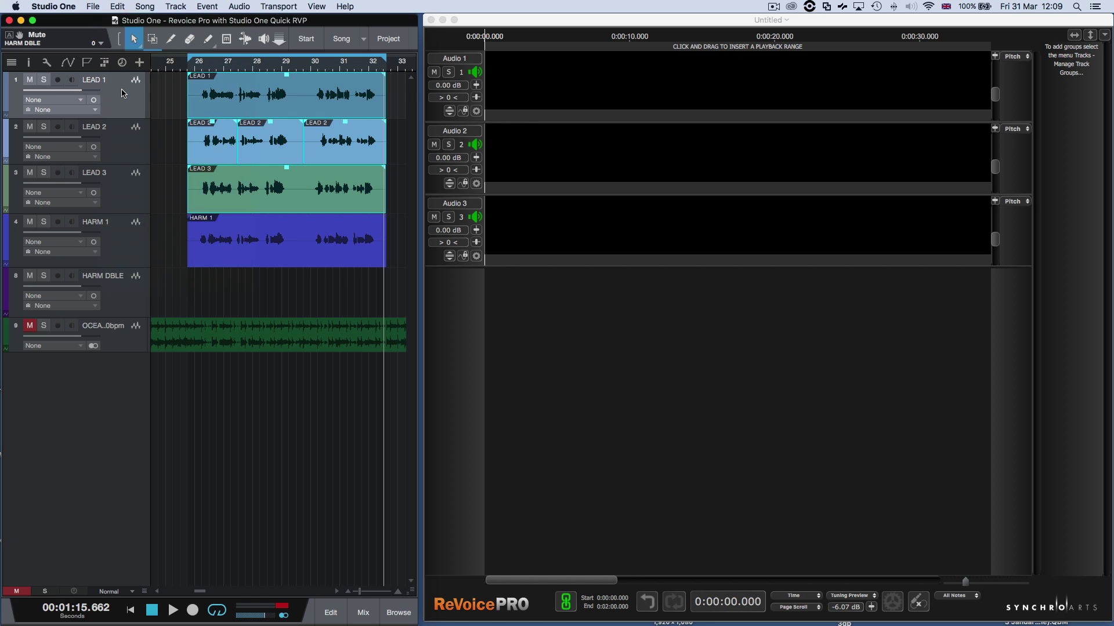
Step: Switch to Revoice Pro and paste the copied lead vocals with the Quick APT process
{"action": "left_click", "coordinate": [544, 31]}
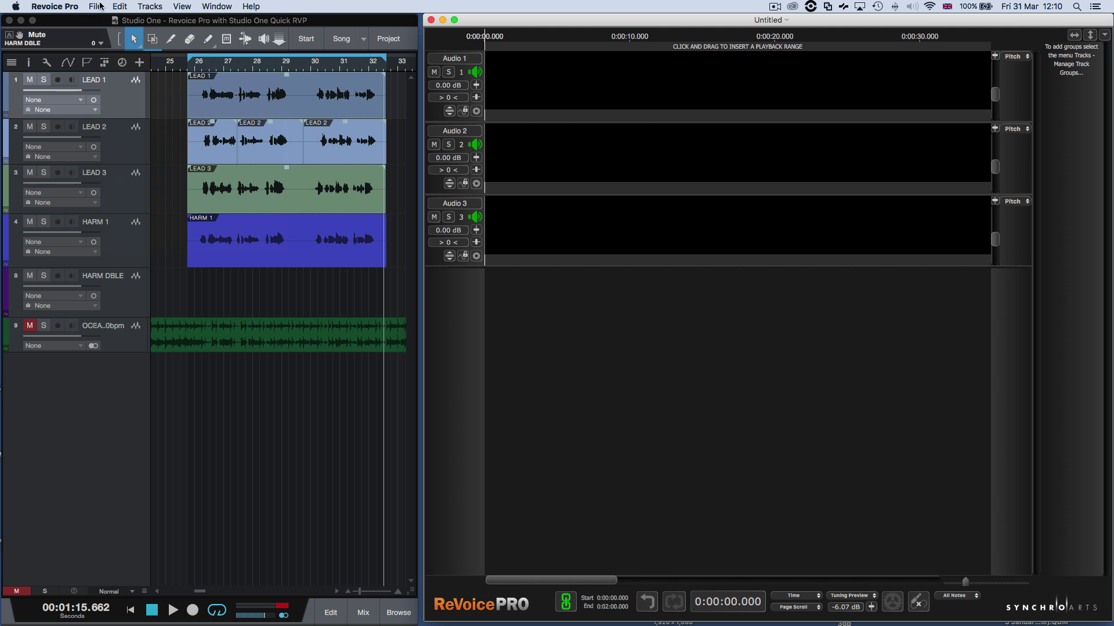
{"action": "left_click", "coordinate": [120, 6]}
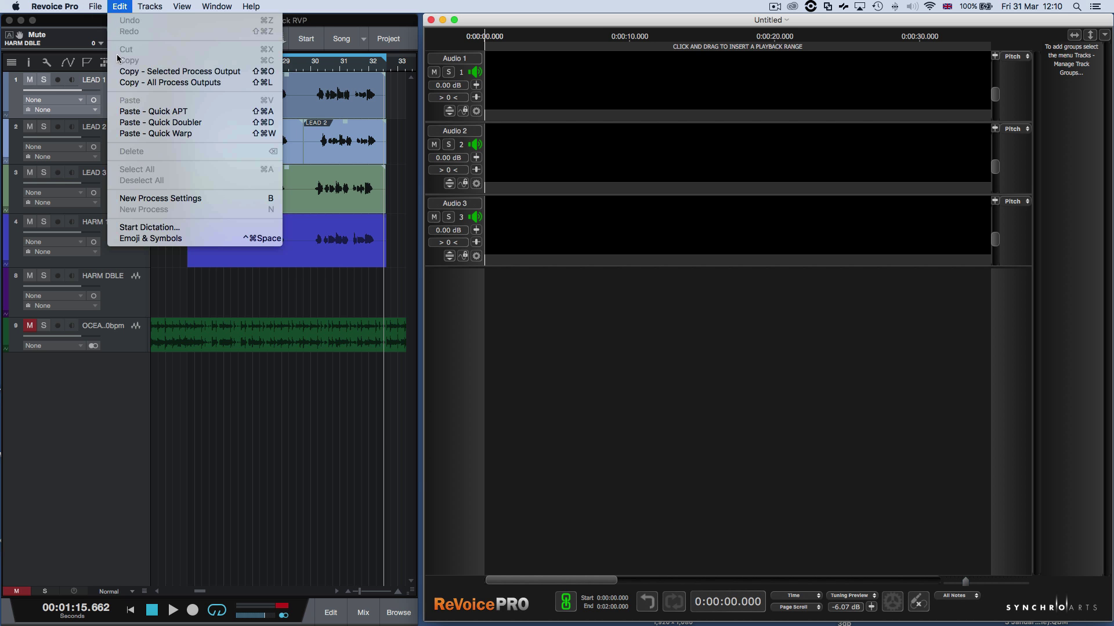
{"action": "left_click", "coordinate": [117, 111]}
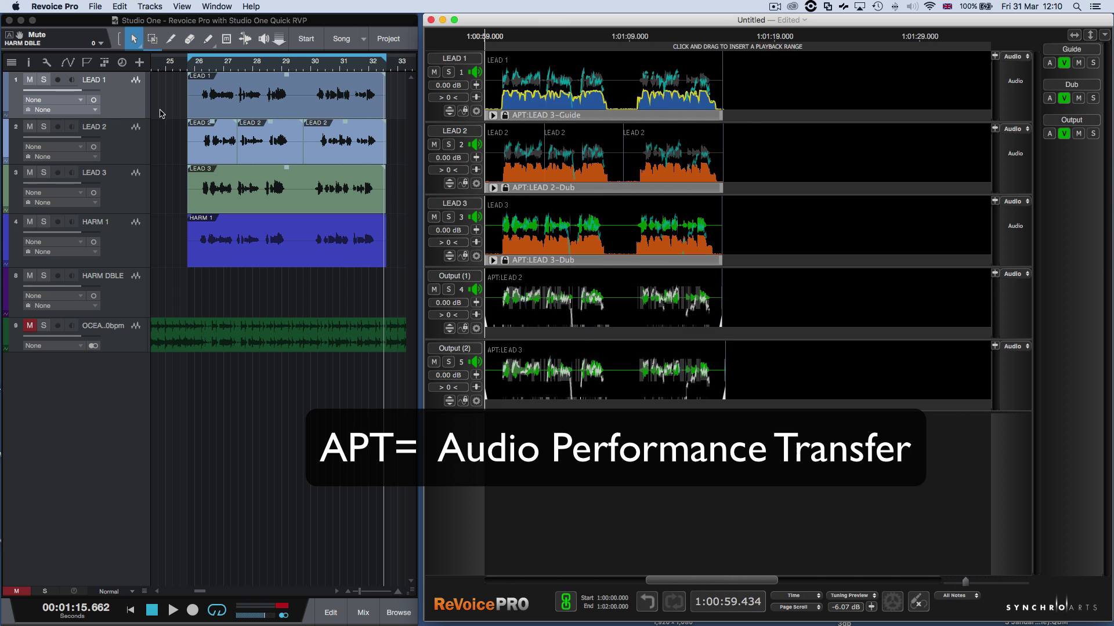
{"action": "scroll", "coordinate": [764, 490], "scroll_direction": "left", "scroll_amount": 3}
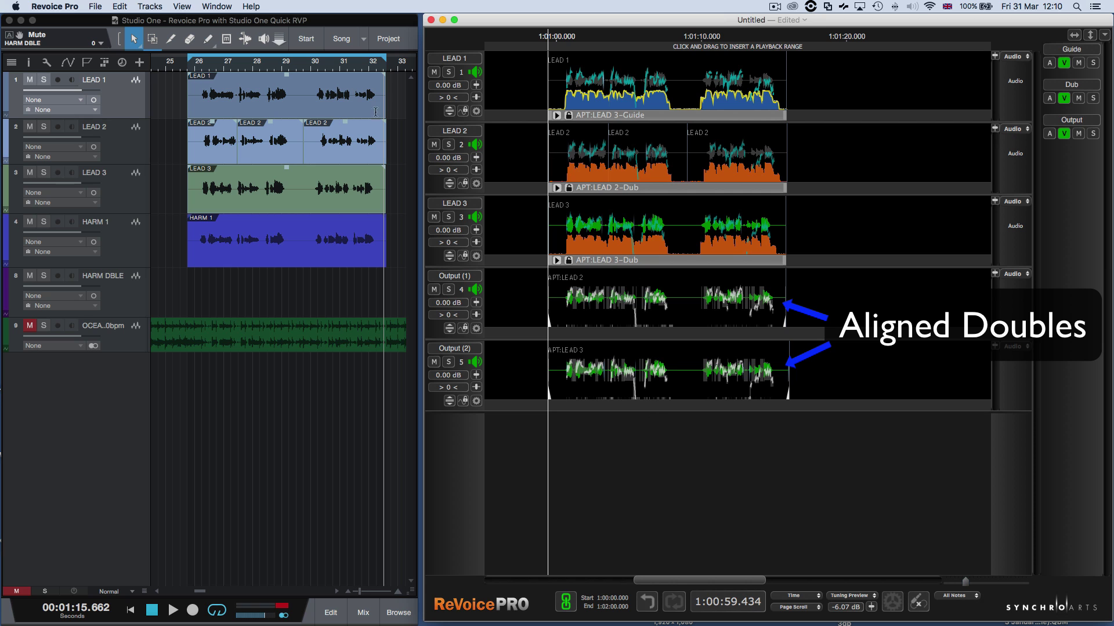
Step: Copy all process outputs, switch to Studio One and paste the aligned LEAD 2 and LEAD 3 doubles at their original position
{"action": "left_click", "coordinate": [118, 7]}
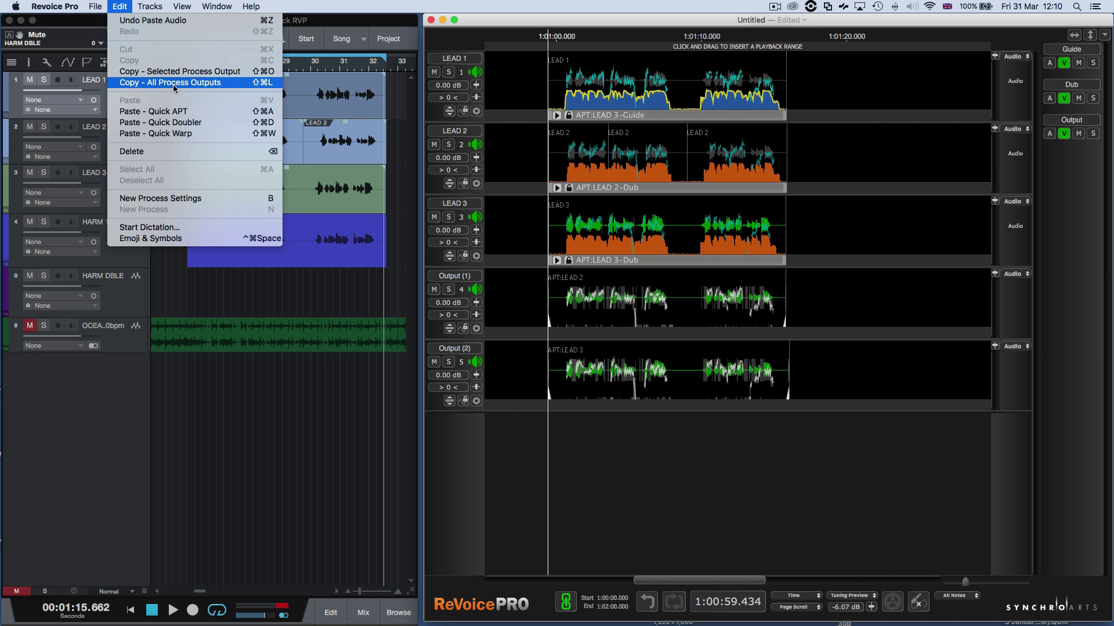
{"action": "left_click", "coordinate": [173, 88]}
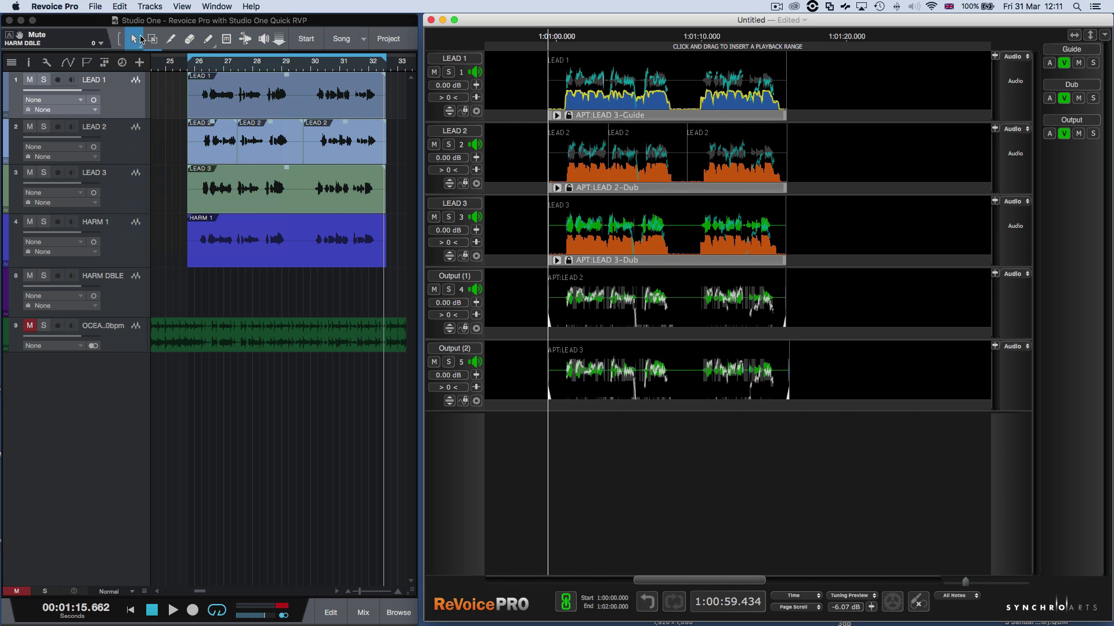
{"action": "left_click", "coordinate": [93, 29]}
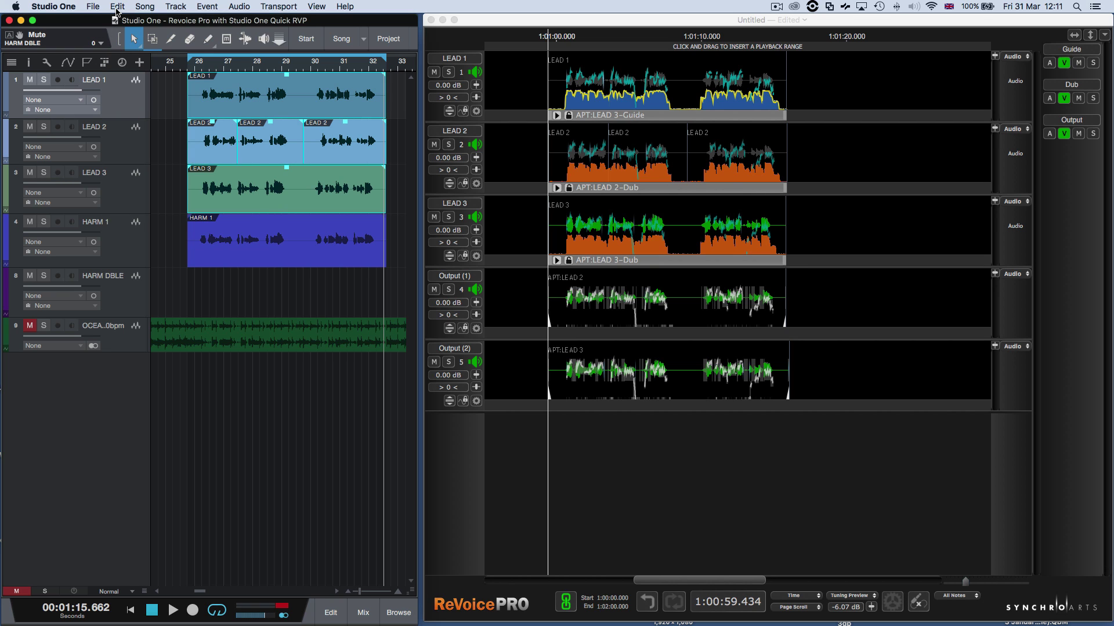
{"action": "left_click", "coordinate": [117, 6]}
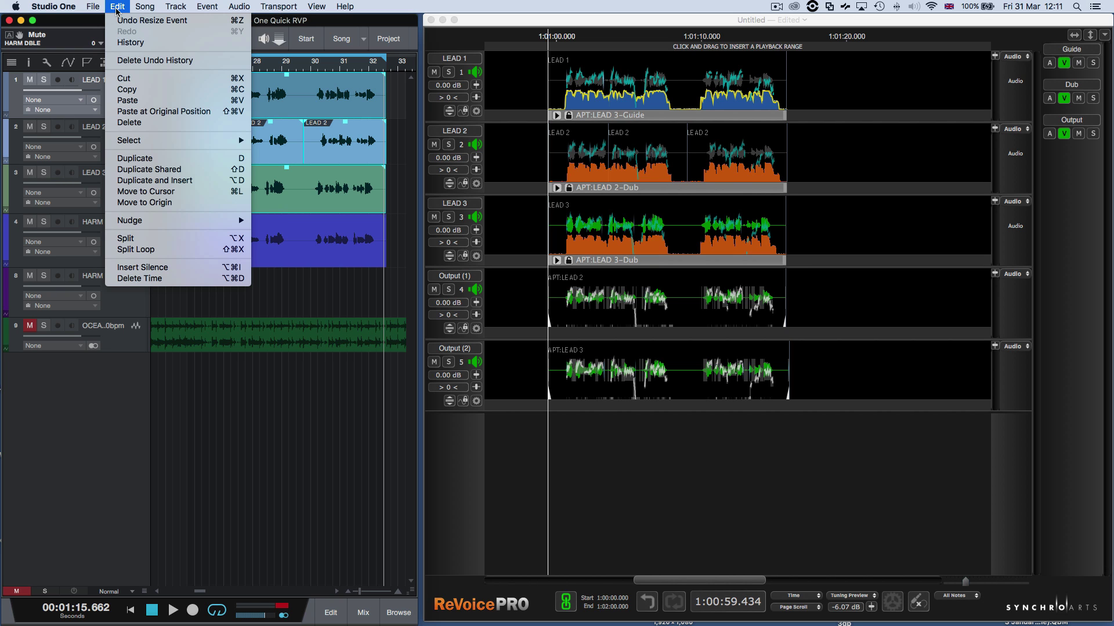
{"action": "left_click", "coordinate": [138, 111]}
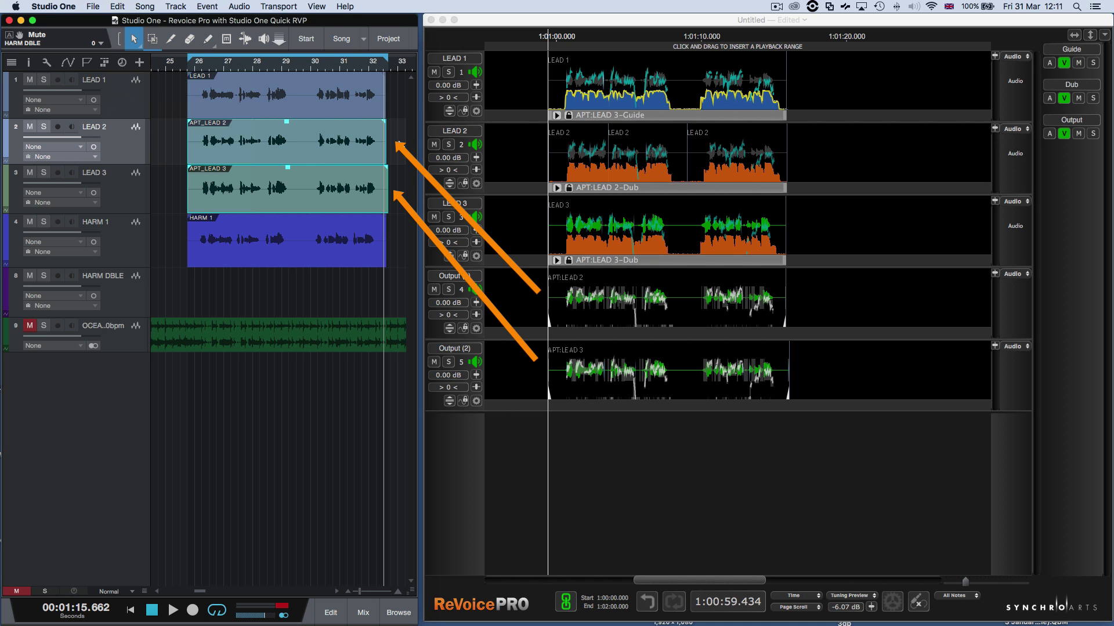
Step: Play back the aligned lead vocals with the HARM 1 track muted
{"action": "key", "text": "space"}
{"action": "left_click", "coordinate": [30, 222]}
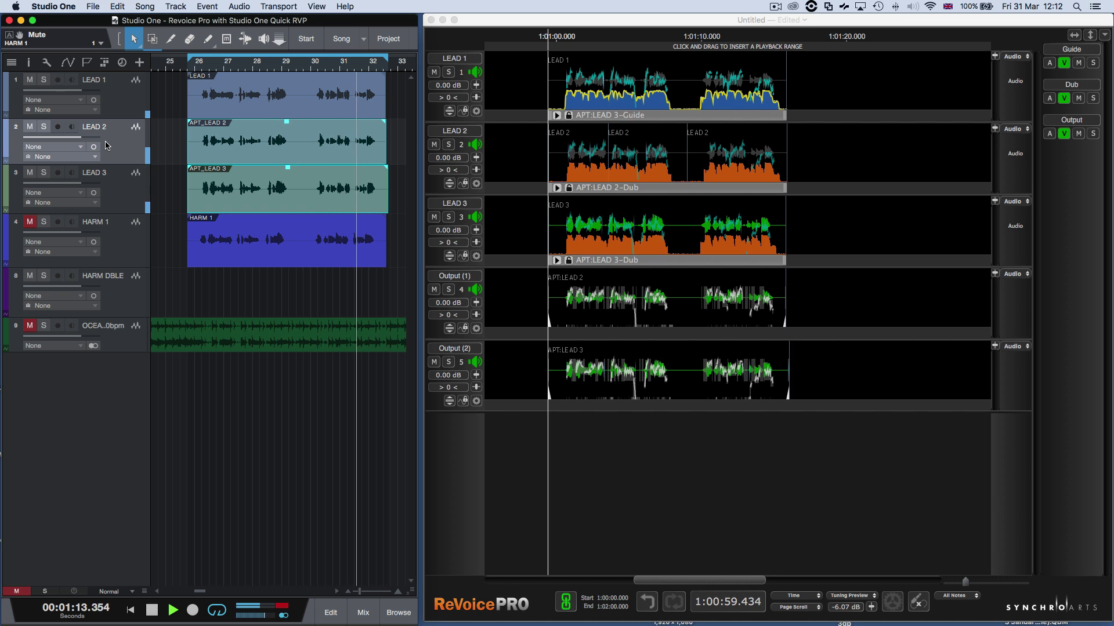
{"action": "key", "text": "space"}
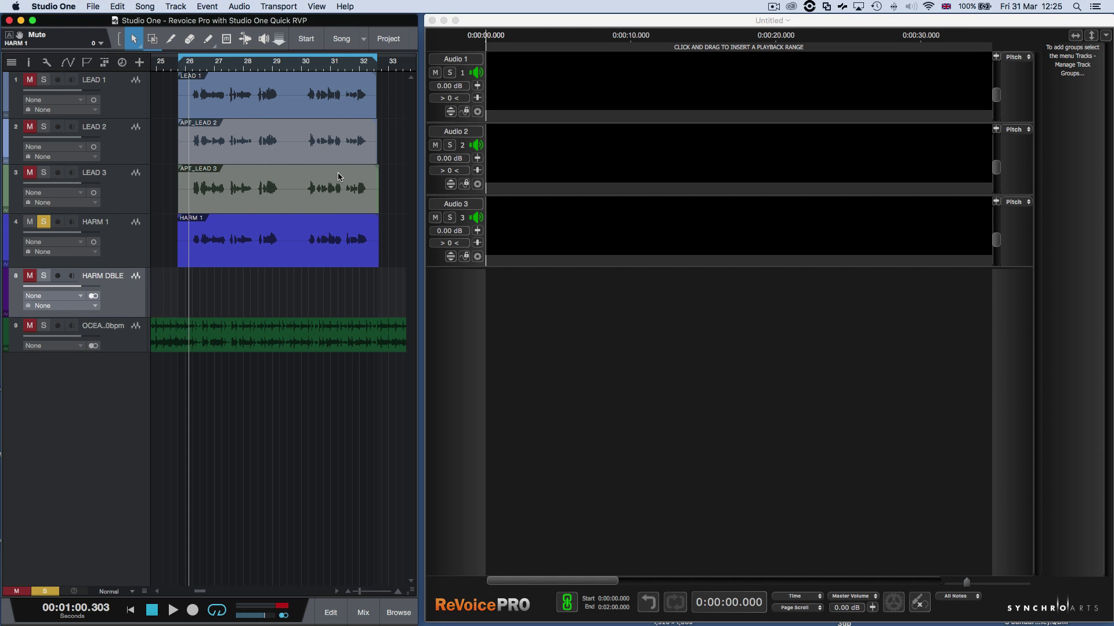
Step: Audition the soloed HARM 1 event and copy it
{"action": "left_click", "coordinate": [229, 228]}
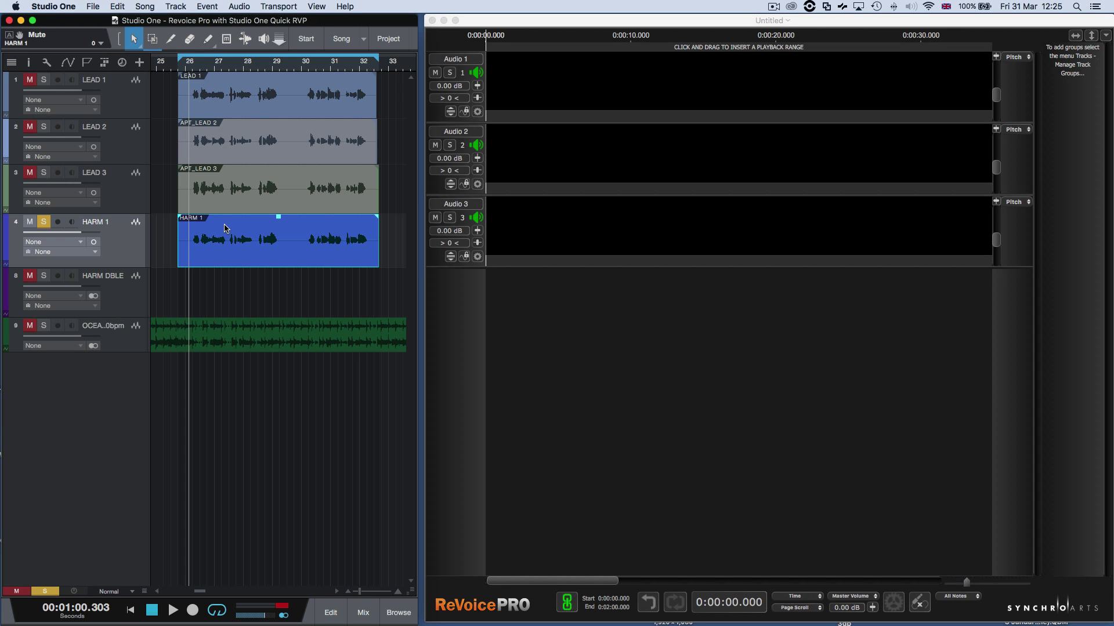
{"action": "key", "text": "space"}
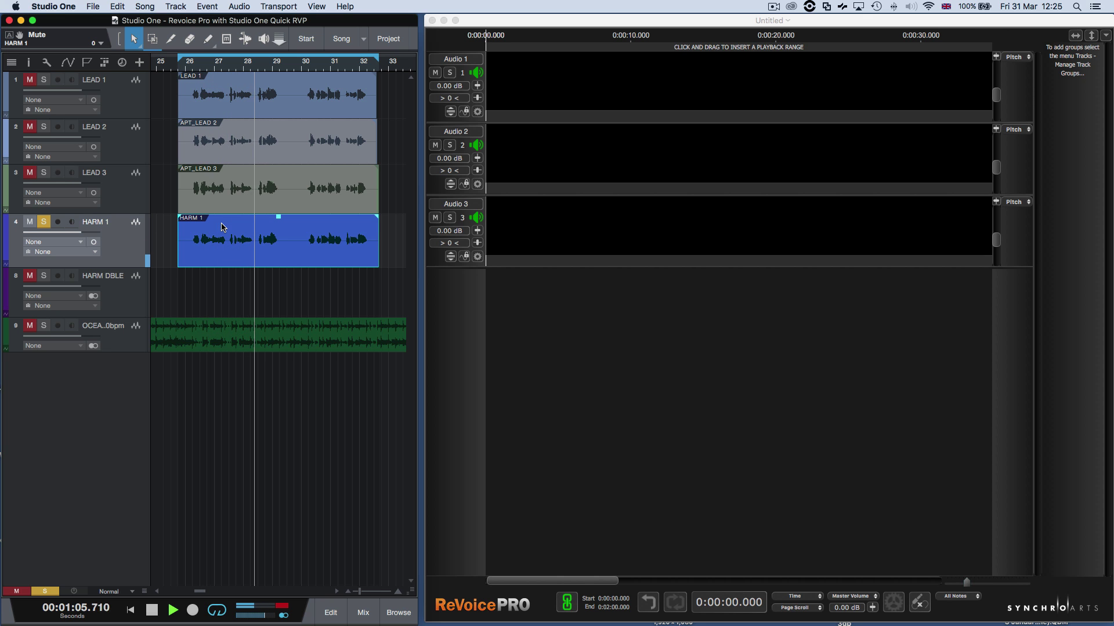
{"action": "key", "text": "space"}
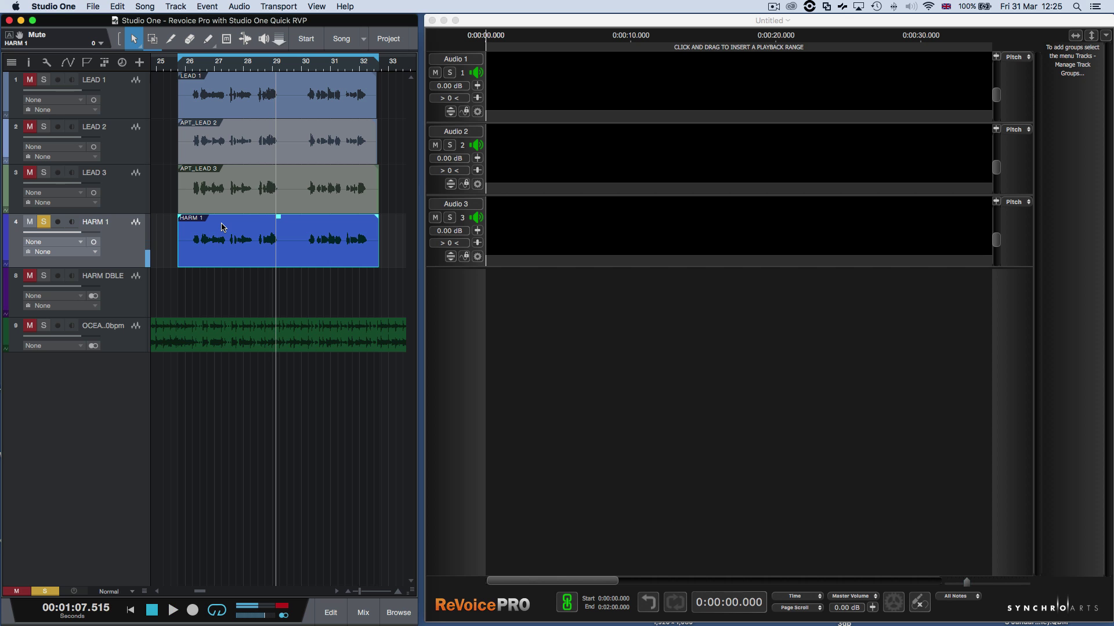
{"action": "left_click", "coordinate": [118, 7]}
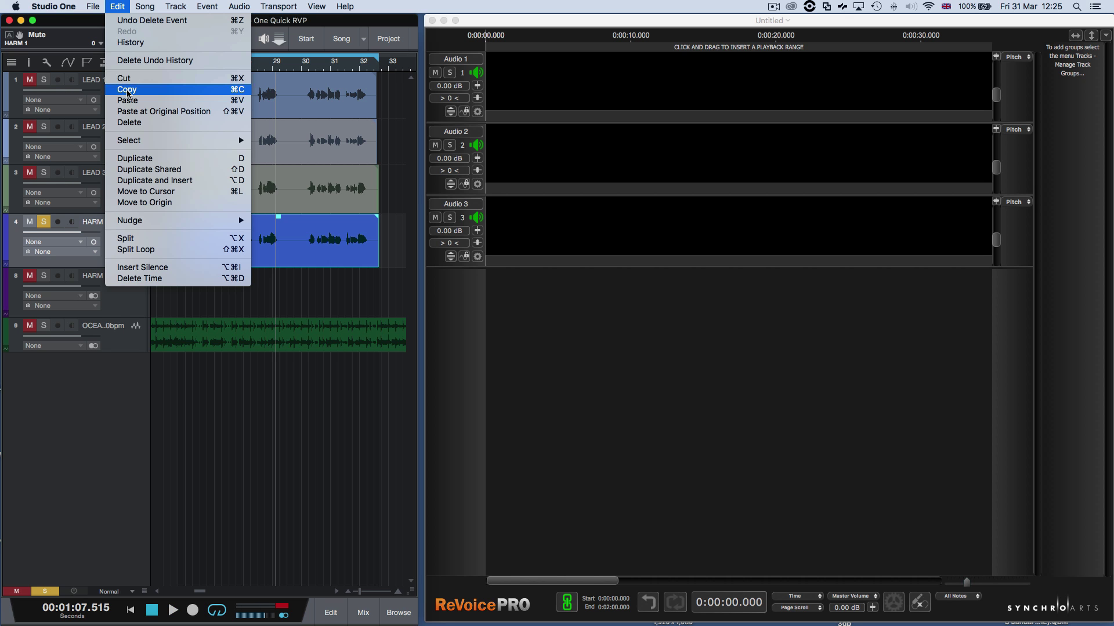
{"action": "left_click", "coordinate": [127, 93]}
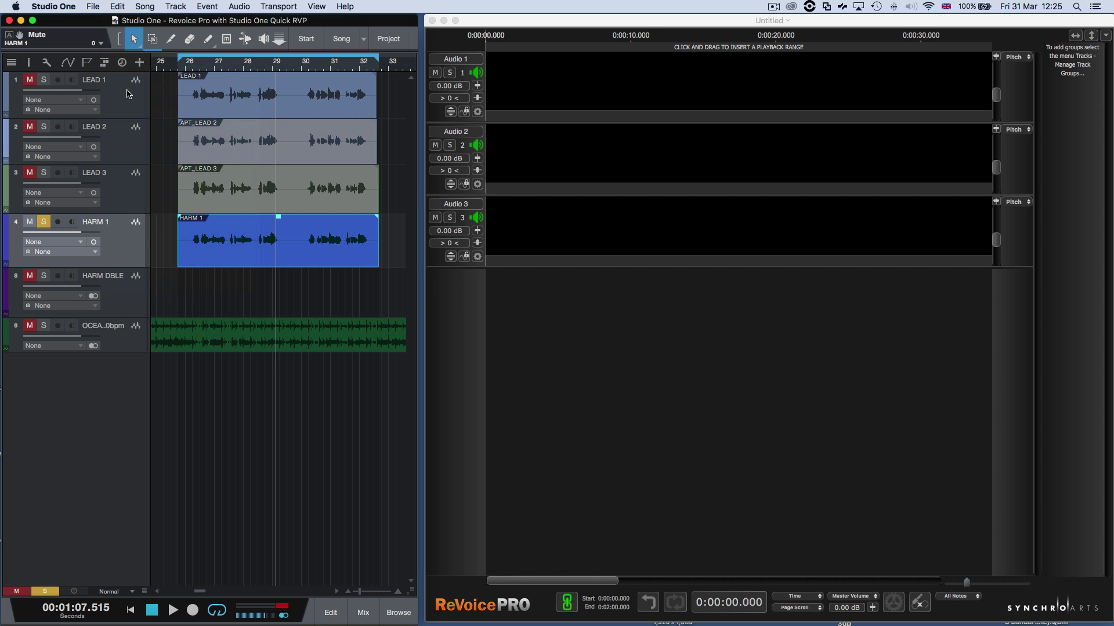
Step: Switch to Revoice Pro and paste the copied HARM 1 audio with the Quick Doubler process
{"action": "left_click", "coordinate": [609, 27]}
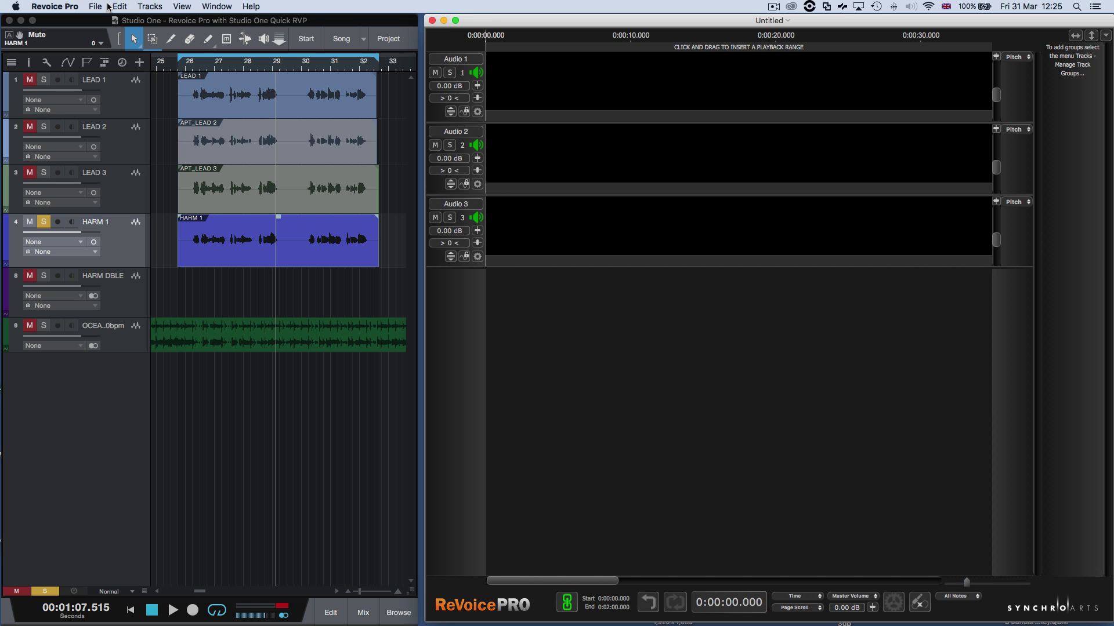
{"action": "left_click", "coordinate": [118, 8]}
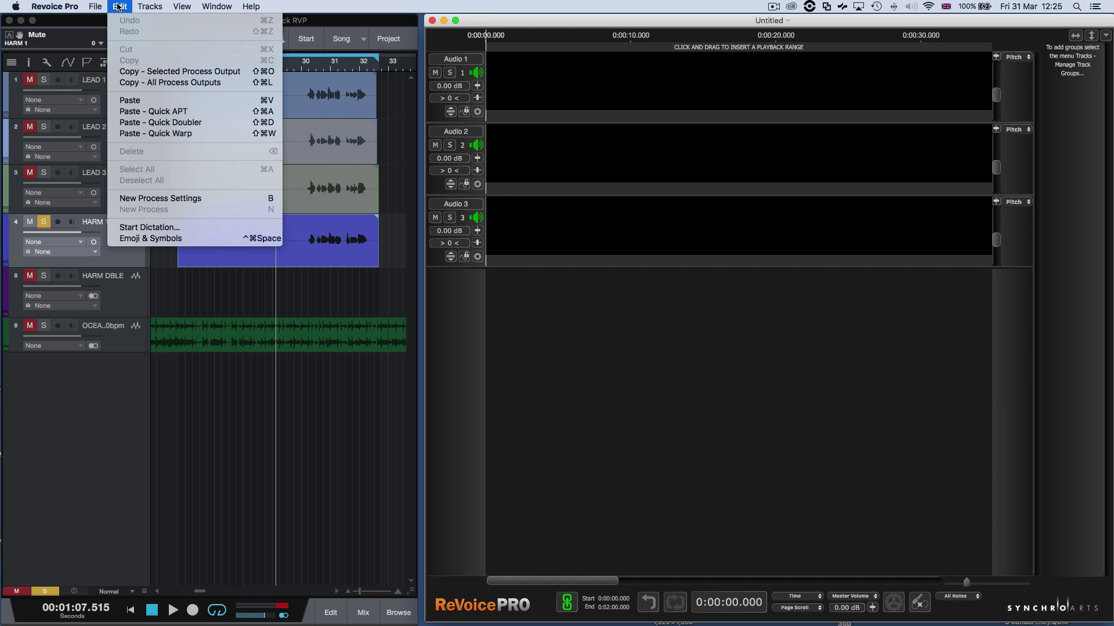
{"action": "left_click", "coordinate": [138, 123]}
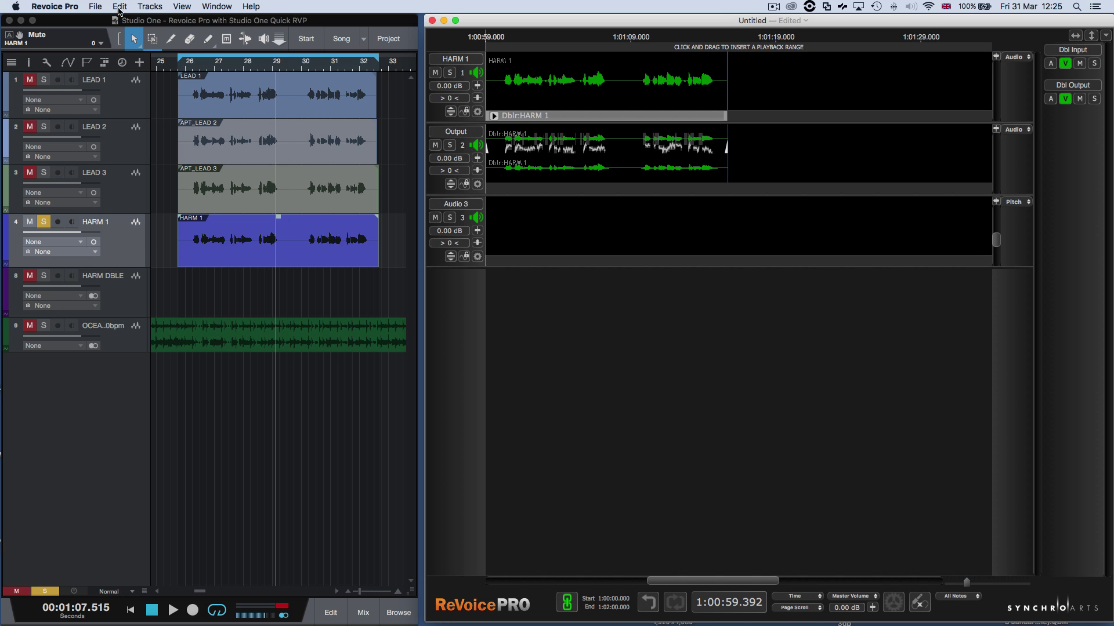
Step: Copy all process outputs, switch to Studio One and paste the doubled harmony at its original position
{"action": "left_click", "coordinate": [117, 7]}
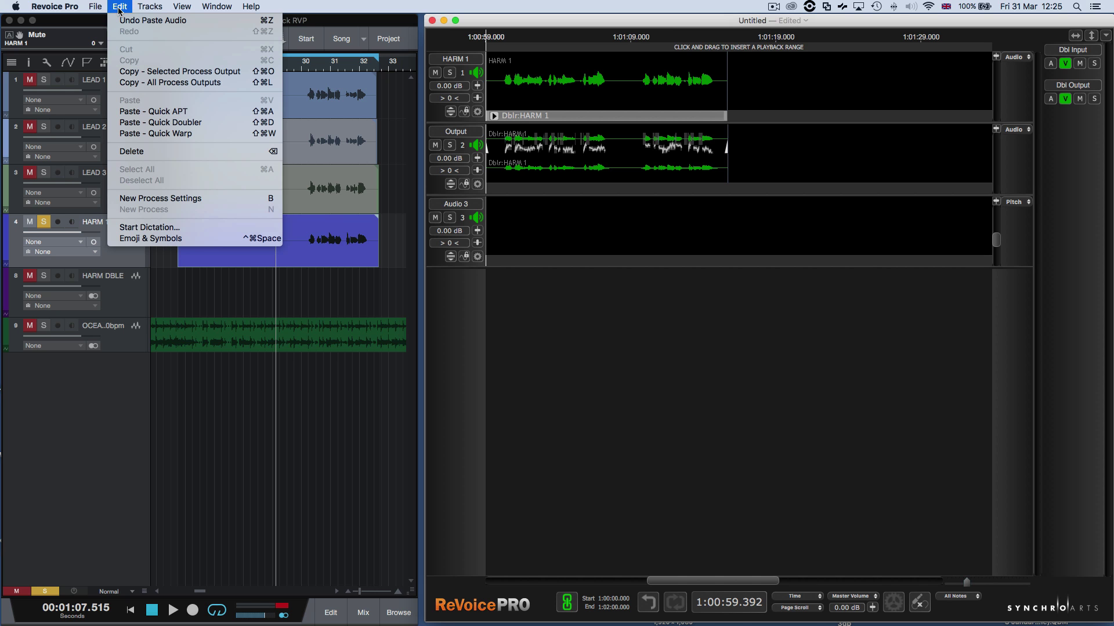
{"action": "left_click", "coordinate": [141, 83]}
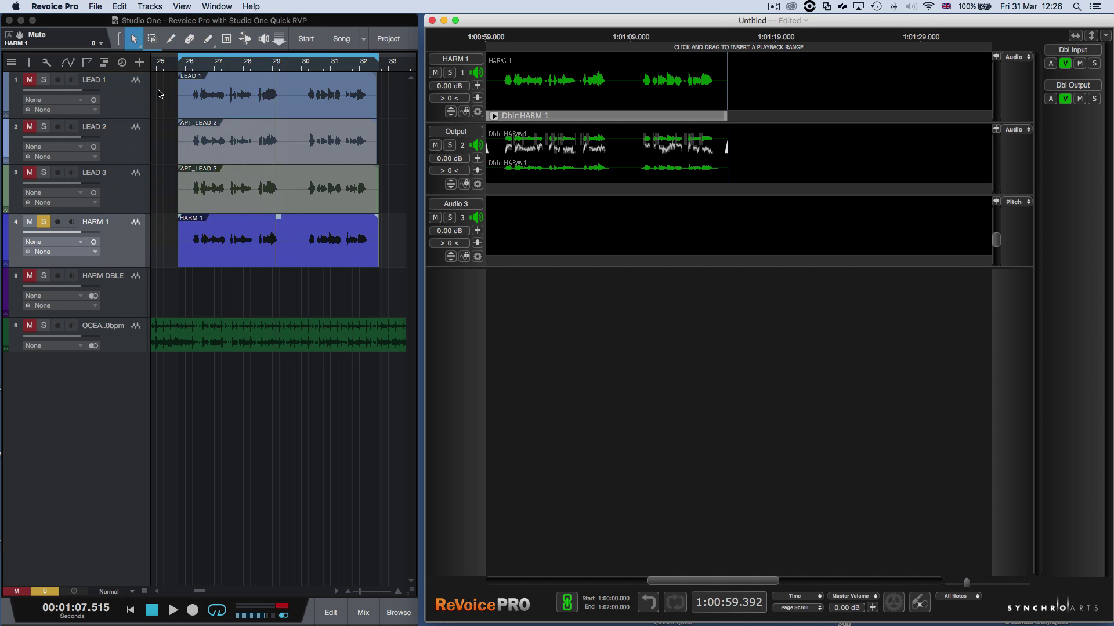
{"action": "left_click", "coordinate": [133, 20]}
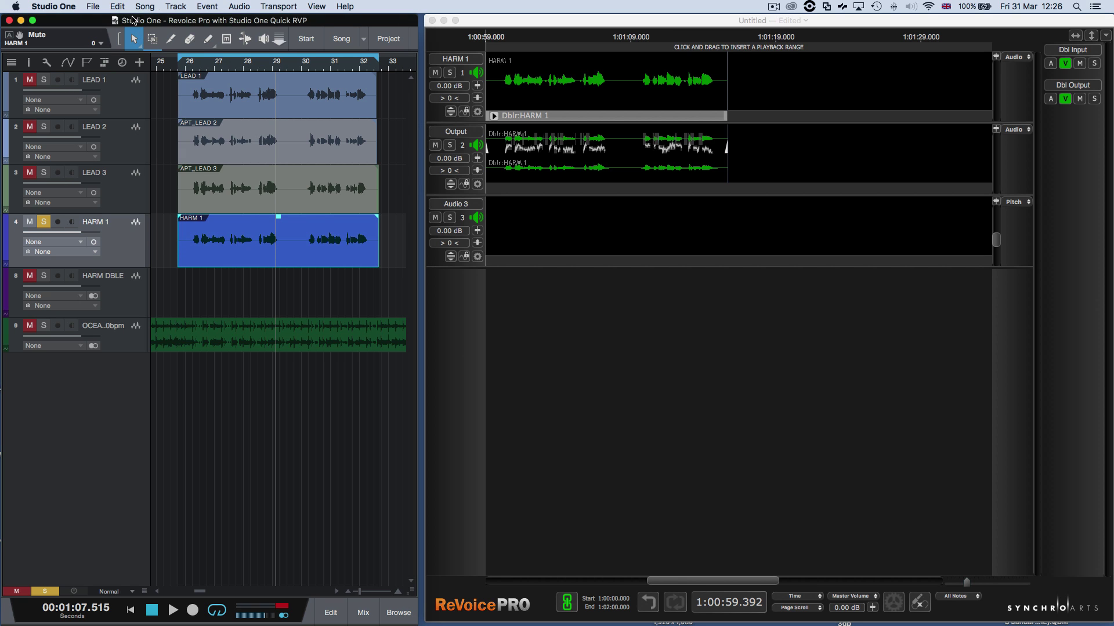
{"action": "left_click", "coordinate": [119, 7]}
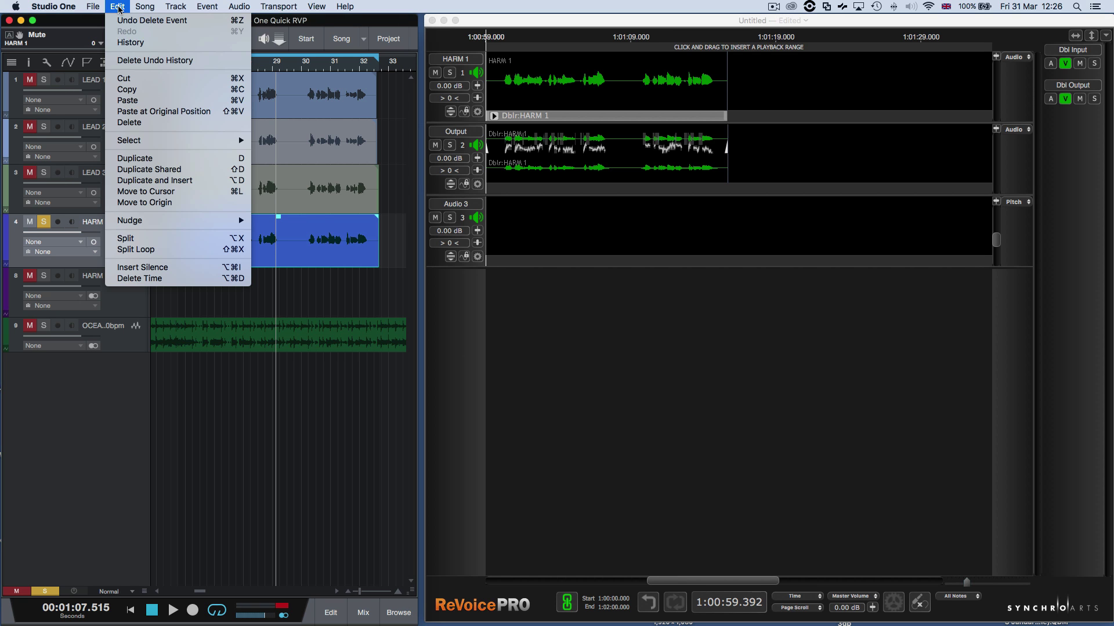
{"action": "left_click", "coordinate": [129, 111]}
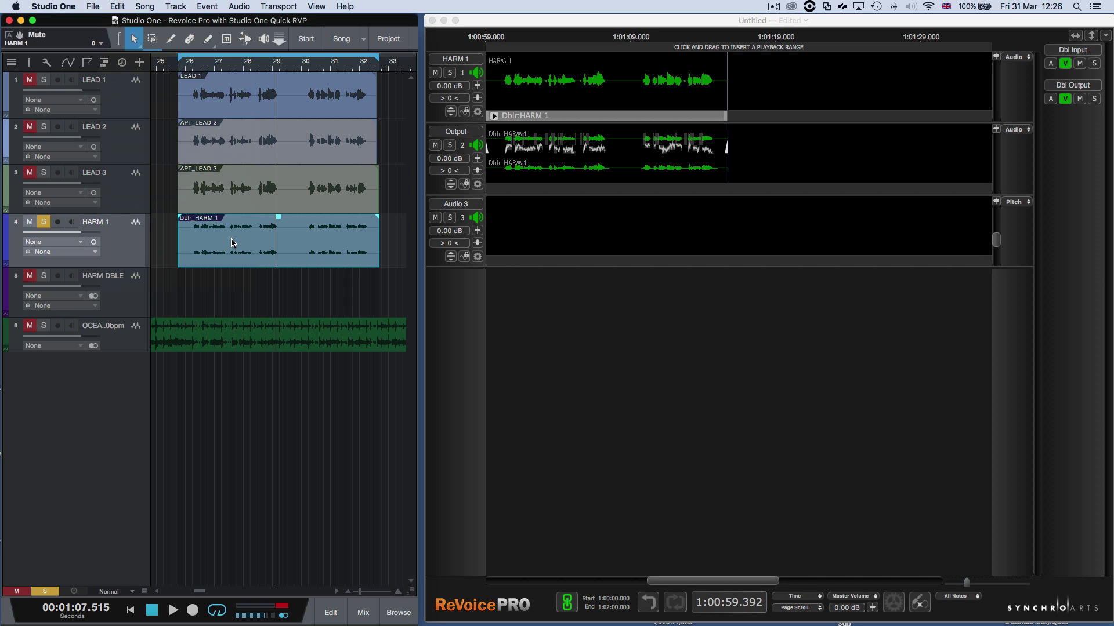
Step: Move the Dblr_HARM 1 event down to the HARM DBLE track, then unmute and solo that track
{"action": "left_click_drag", "start_coordinate": [231, 242], "coordinate": [231, 279]}
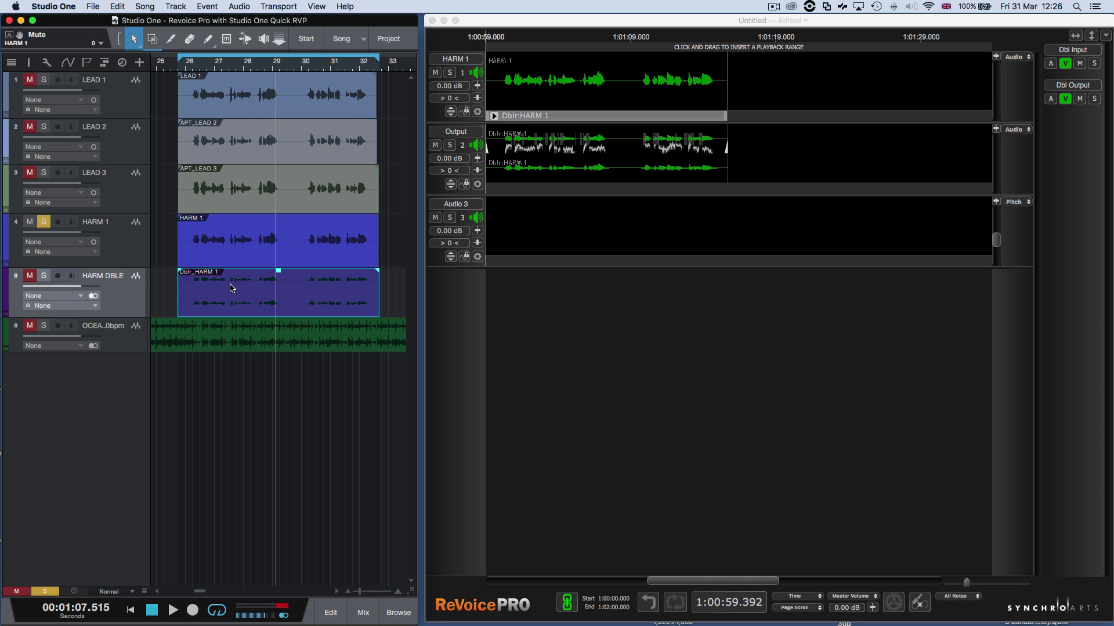
{"action": "key", "text": "shift+m"}
{"action": "key", "text": "shift+s"}
Step: Play back the harmony with its double from bar 26, followed by all the soloed vocal tracks together
{"action": "left_click", "coordinate": [191, 68]}
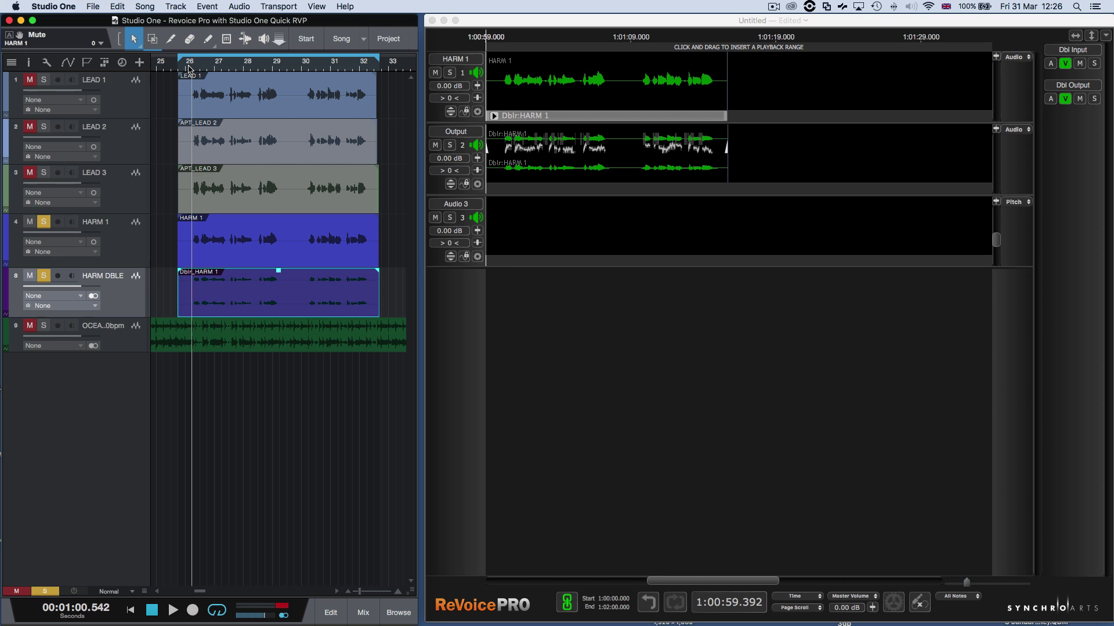
{"action": "key", "text": "space"}
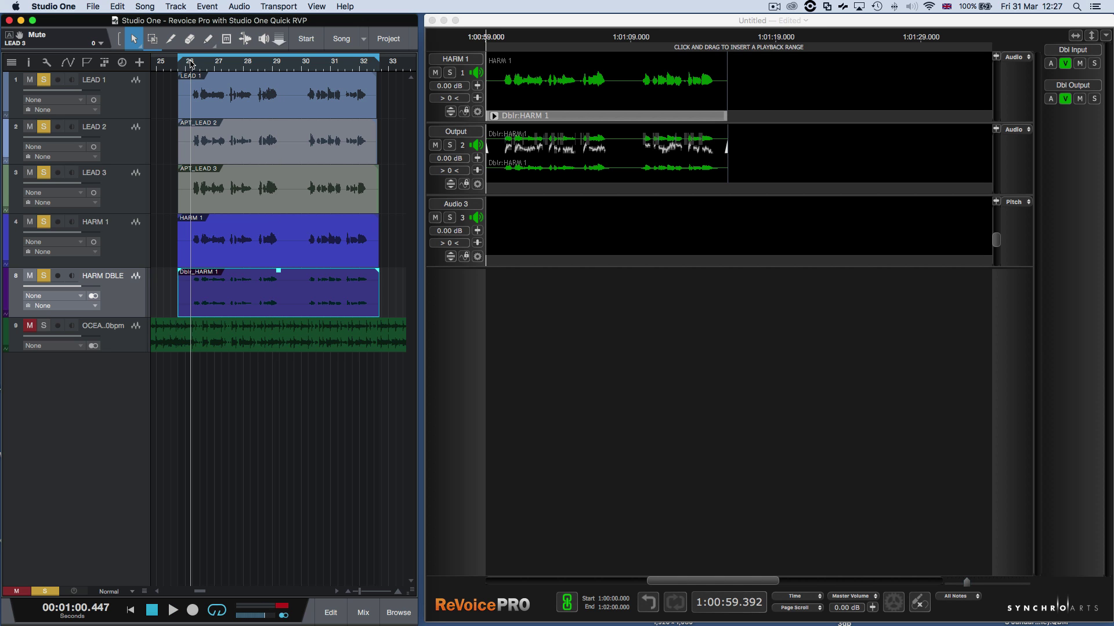
{"action": "key", "text": "space"}
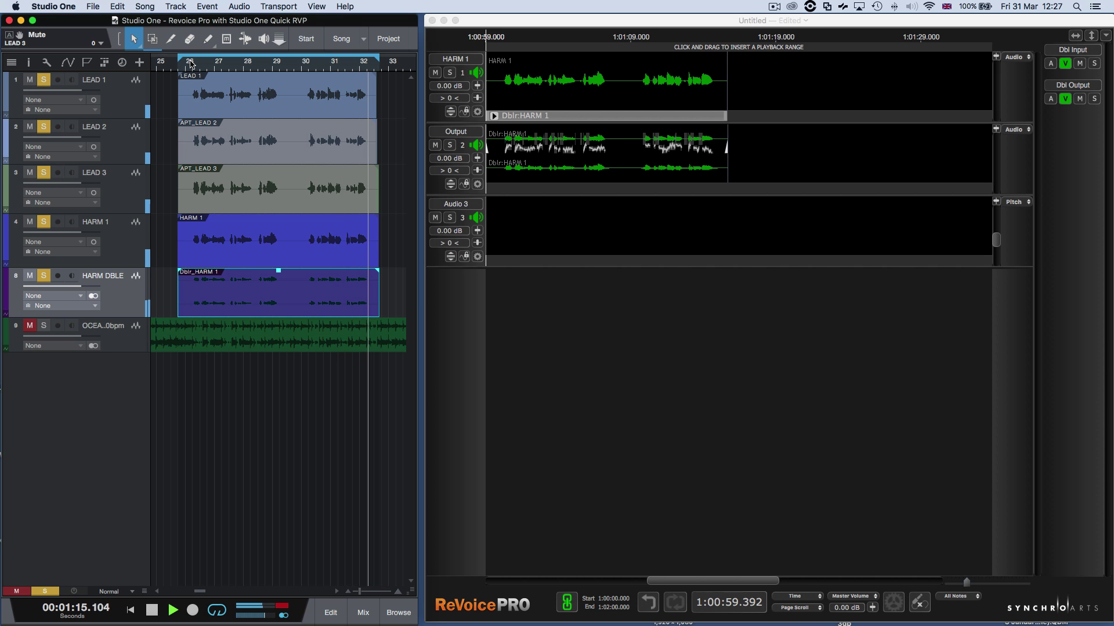
{"action": "key", "text": "space"}
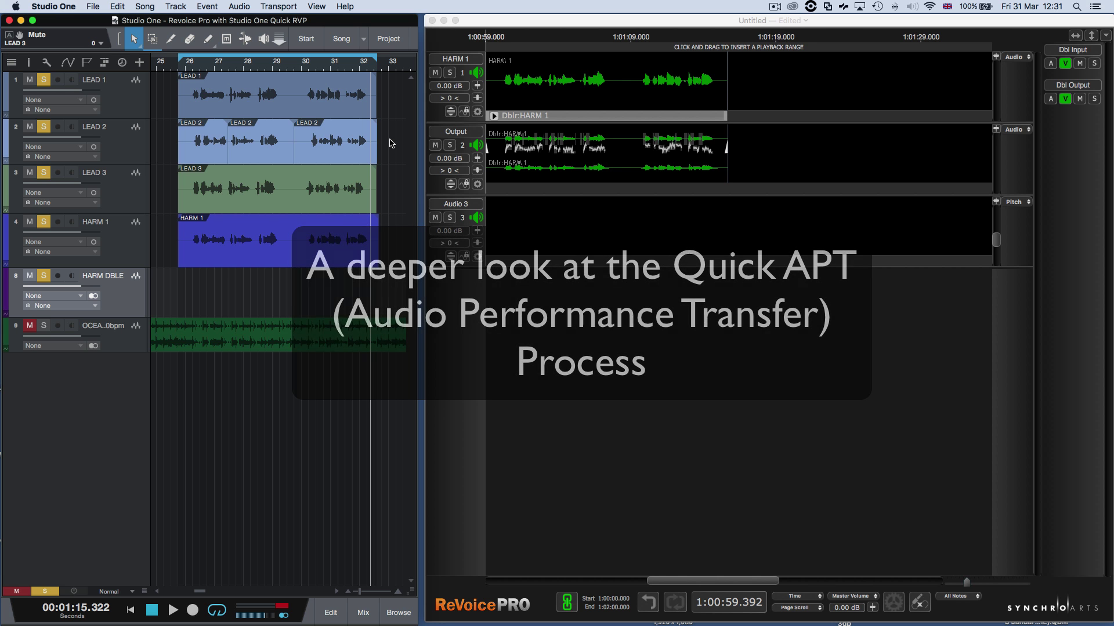
Step: Select and copy all the audio events on the LEAD 1, LEAD 2 and LEAD 3 tracks
{"action": "left_click", "coordinate": [182, 93]}
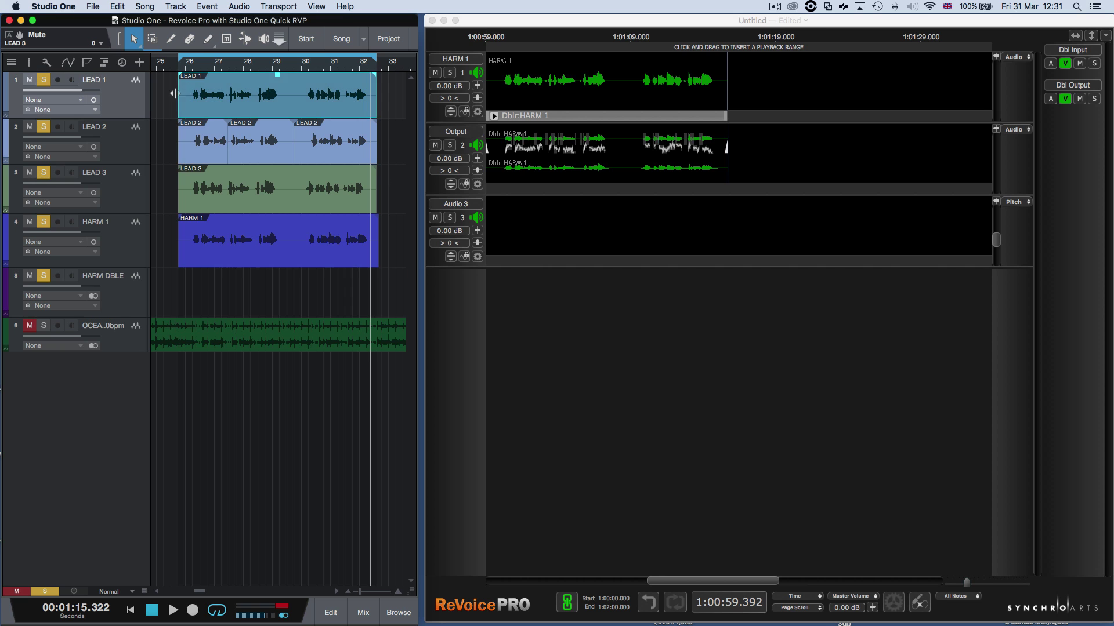
{"action": "left_click", "coordinate": [167, 92]}
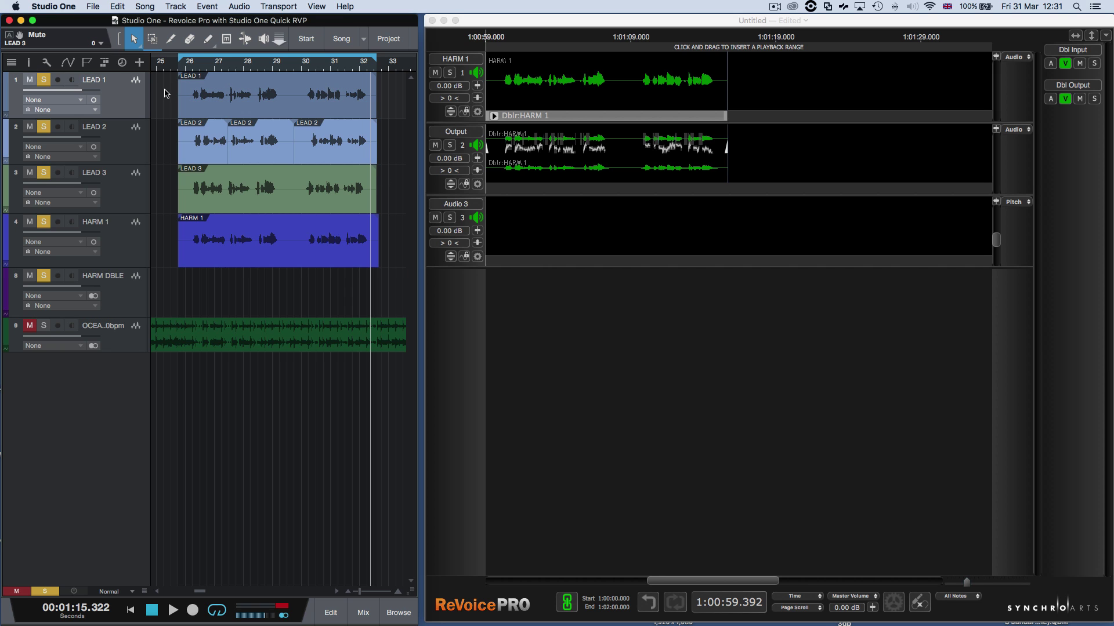
{"action": "left_click_drag", "start_coordinate": [167, 93], "coordinate": [388, 191]}
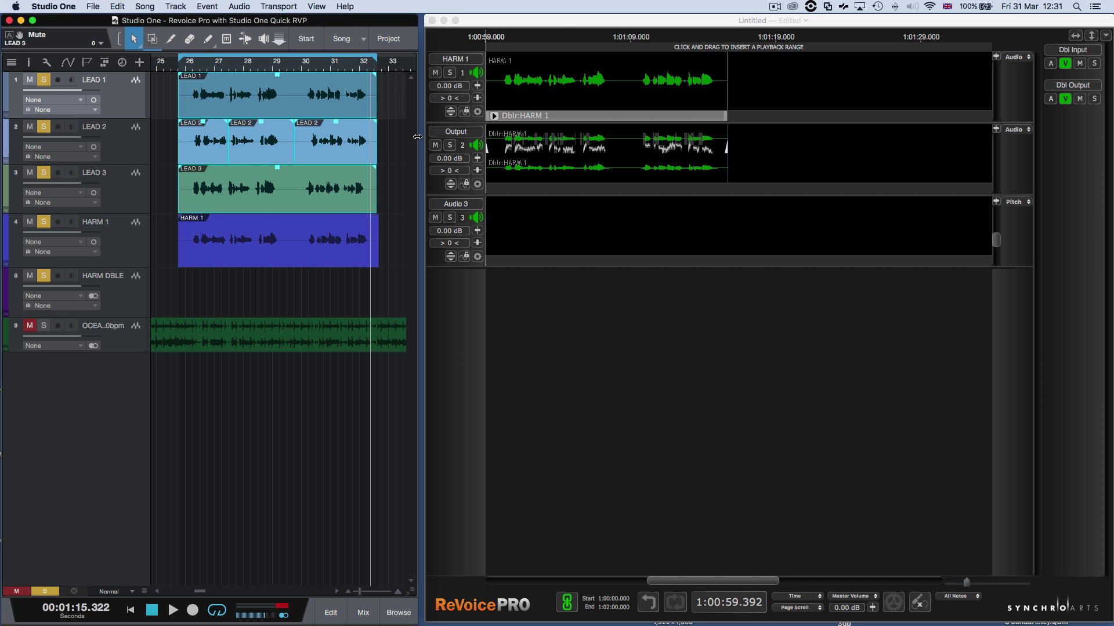
Step: Switch to Revoice Pro and paste the copied lead vocals with the Quick APT process
{"action": "left_click", "coordinate": [560, 23]}
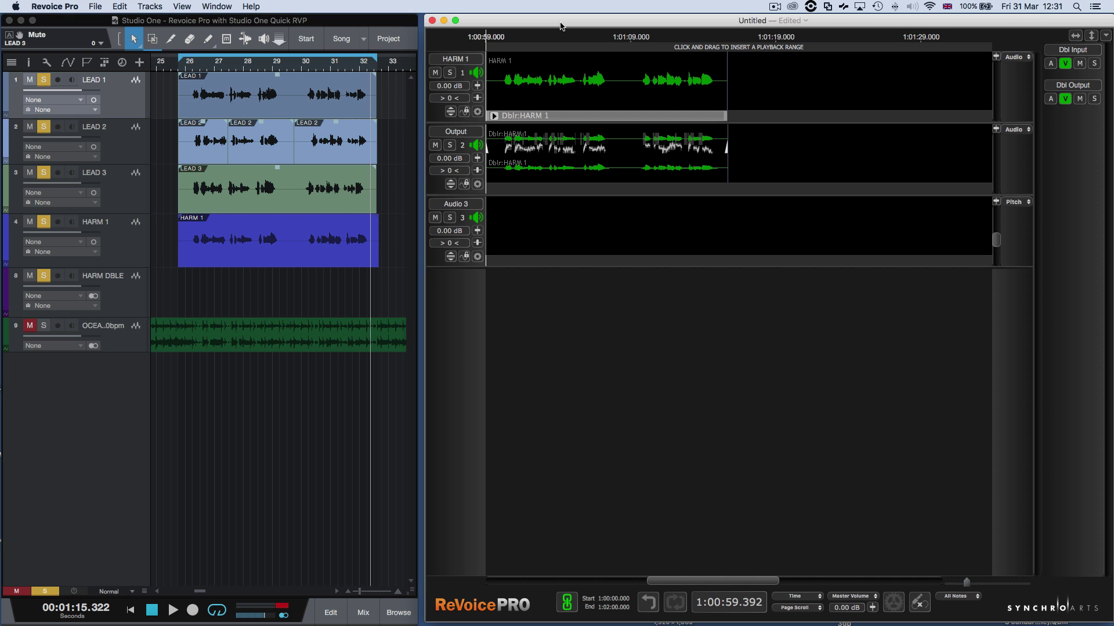
{"action": "left_click", "coordinate": [120, 6]}
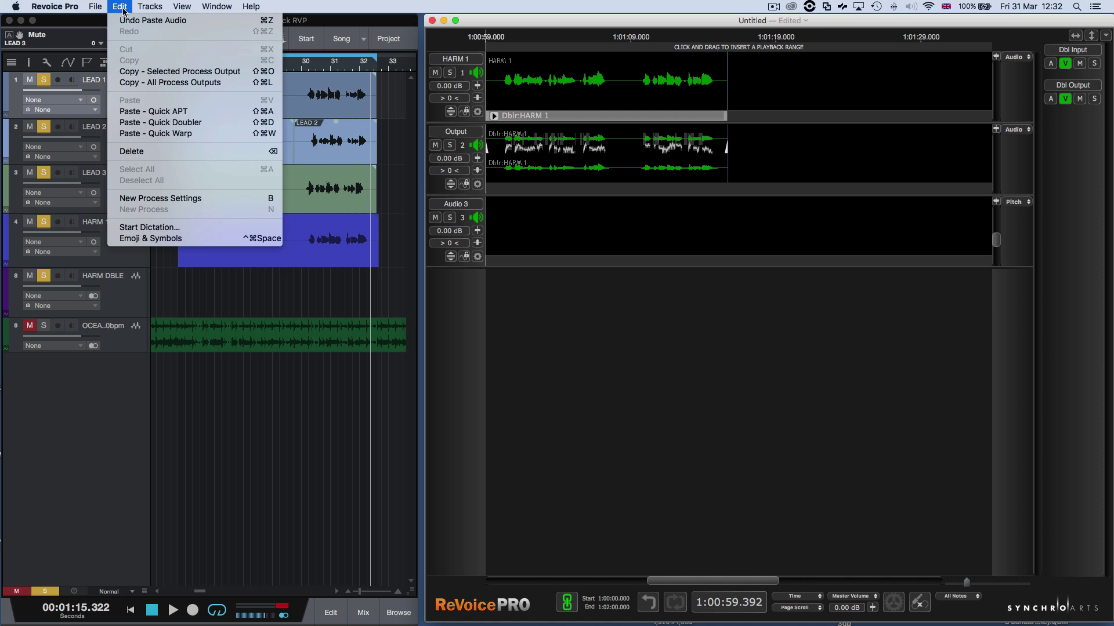
{"action": "left_click", "coordinate": [133, 112]}
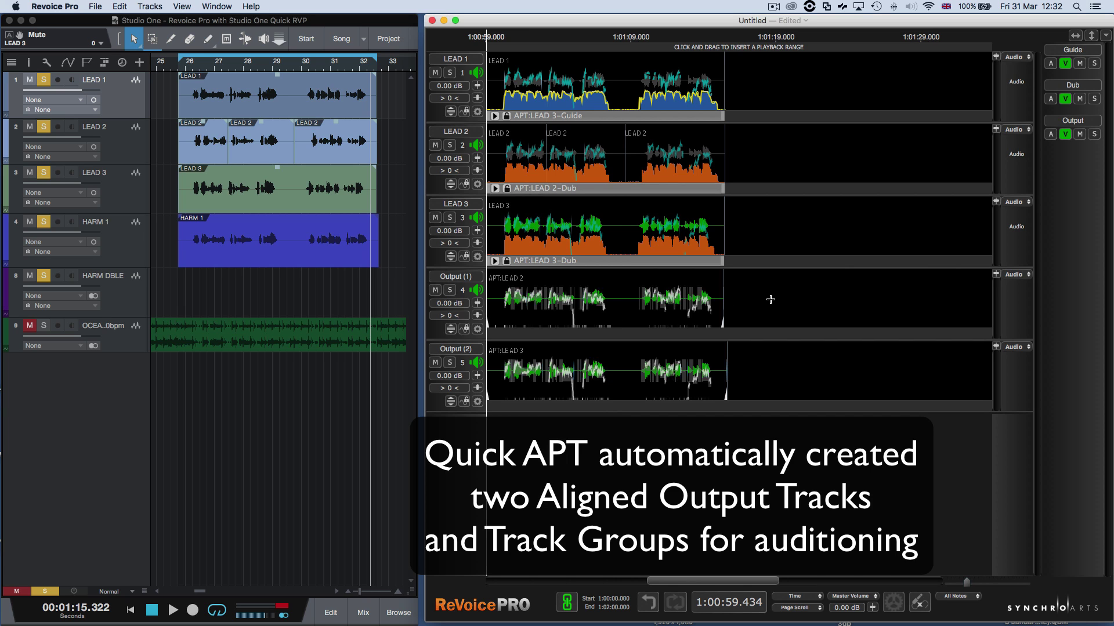
Step: Solo and play the Guide group with the Dub group, then with the Output group in place of the Dub group
{"action": "left_click", "coordinate": [1095, 64]}
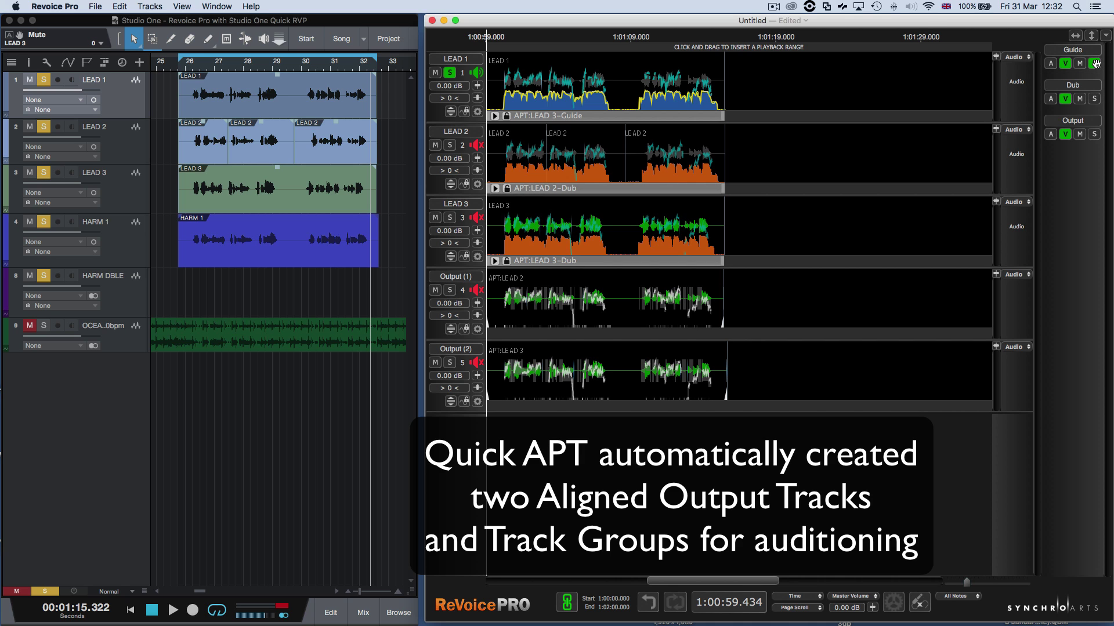
{"action": "left_click", "coordinate": [1095, 99]}
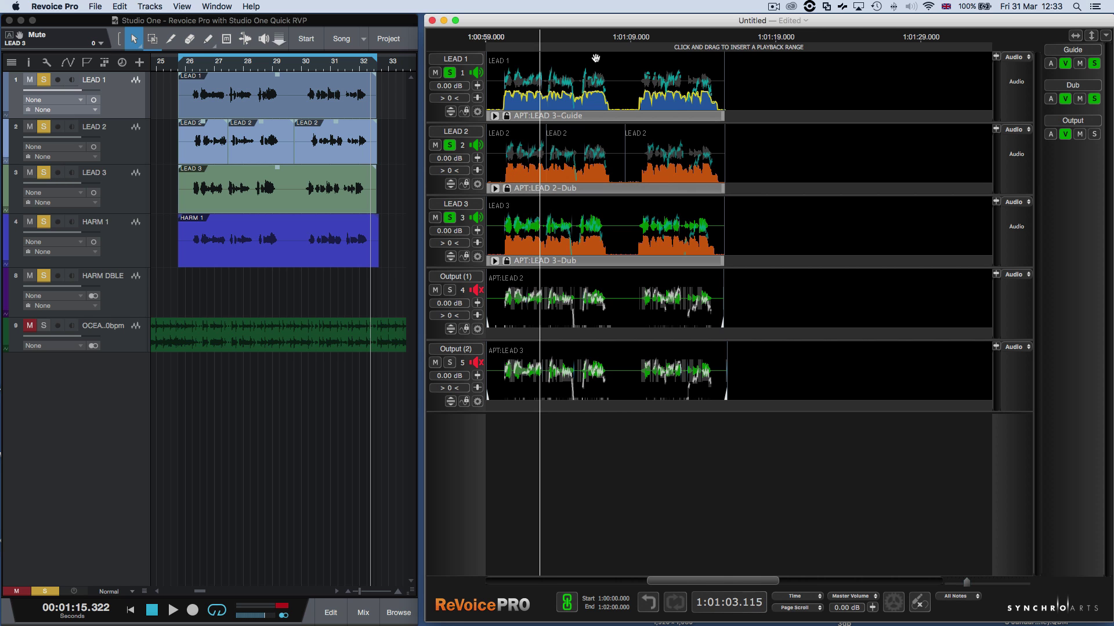
{"action": "left_click", "coordinate": [1094, 134]}
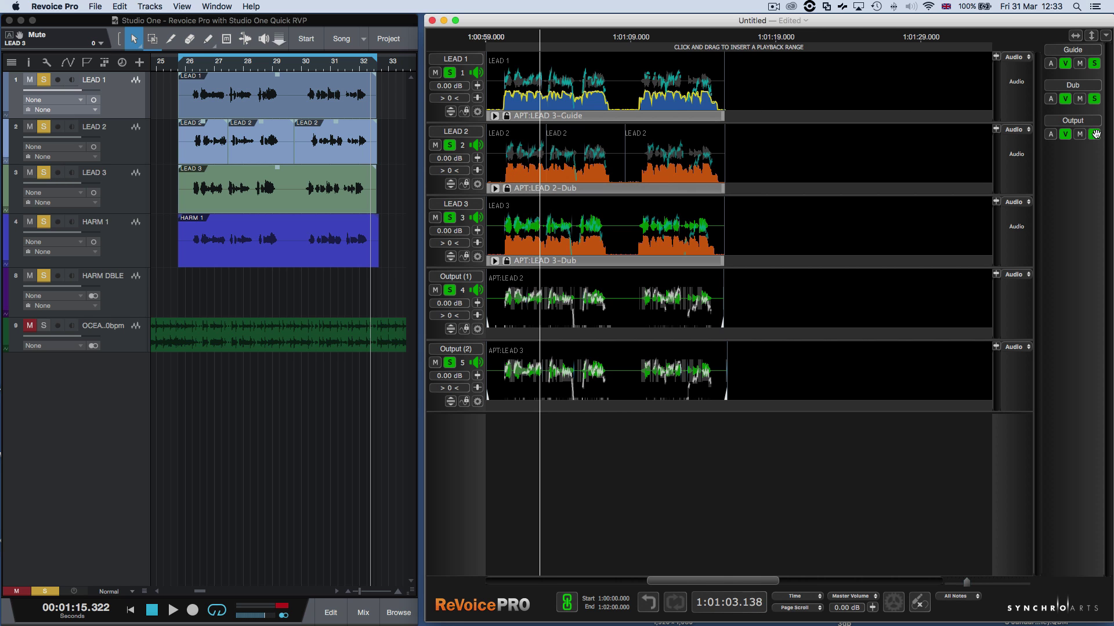
{"action": "left_click", "coordinate": [1094, 99]}
{"action": "key", "text": "space"}
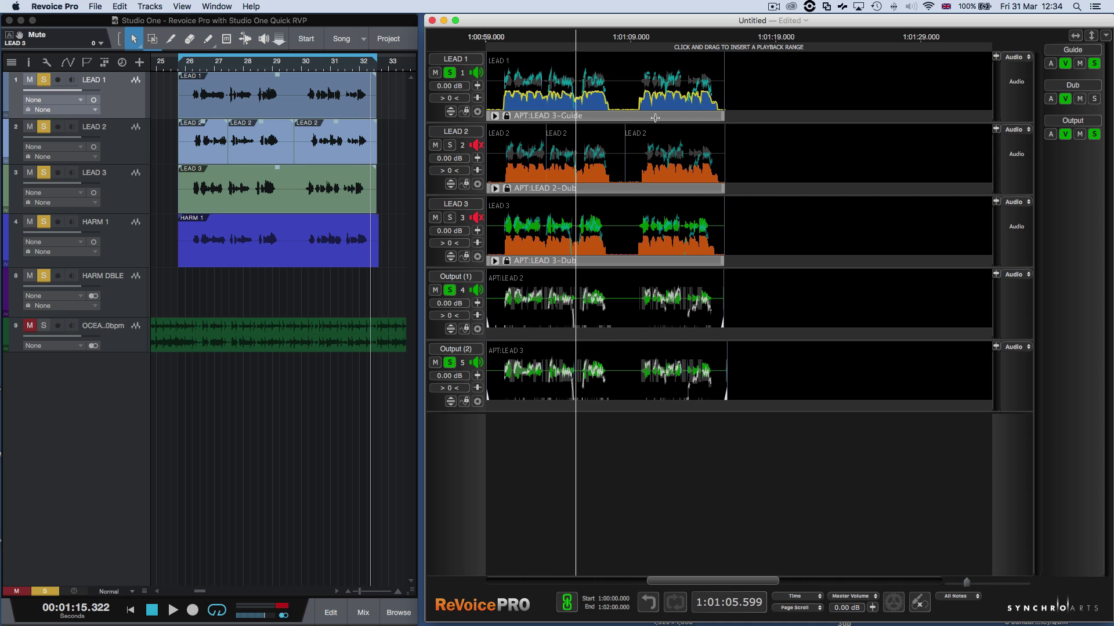
Step: Open the settings of the APT:LEAD 2 process and apply the factory preset Vocal - Slightly loose Time and Pitch
{"action": "key", "text": "super+z"}
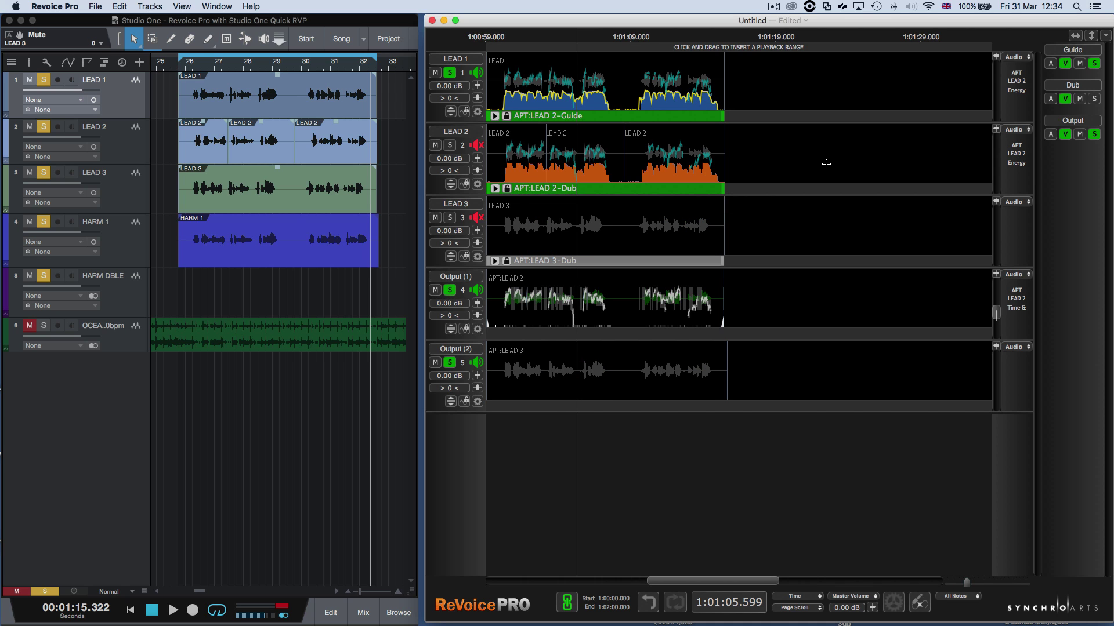
{"action": "double_click", "coordinate": [675, 189]}
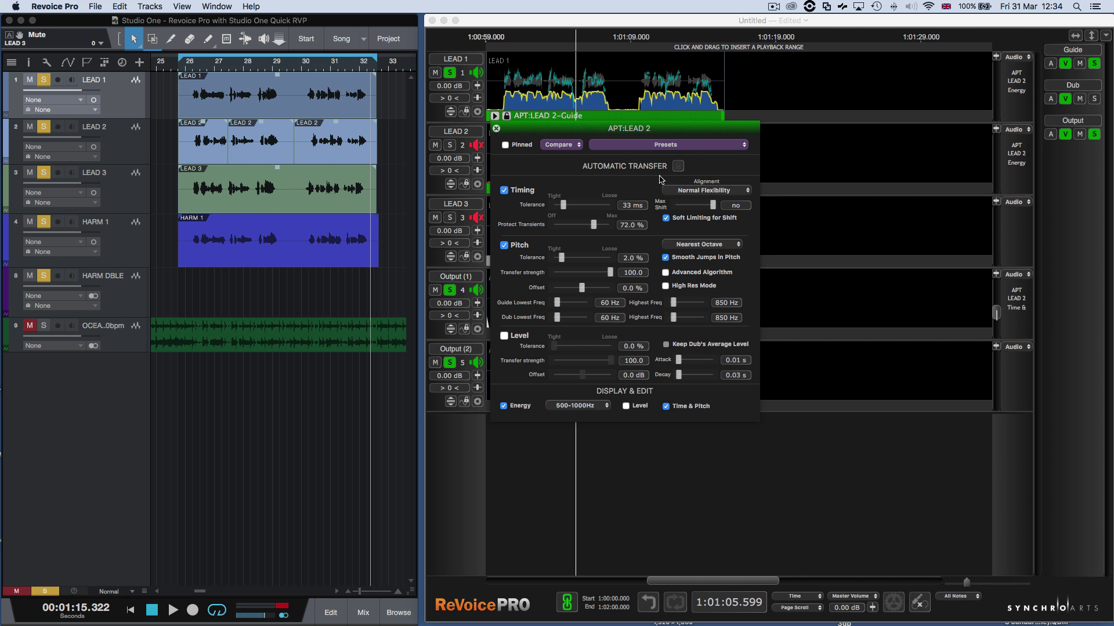
{"action": "left_click_drag", "start_coordinate": [650, 134], "coordinate": [877, 184]}
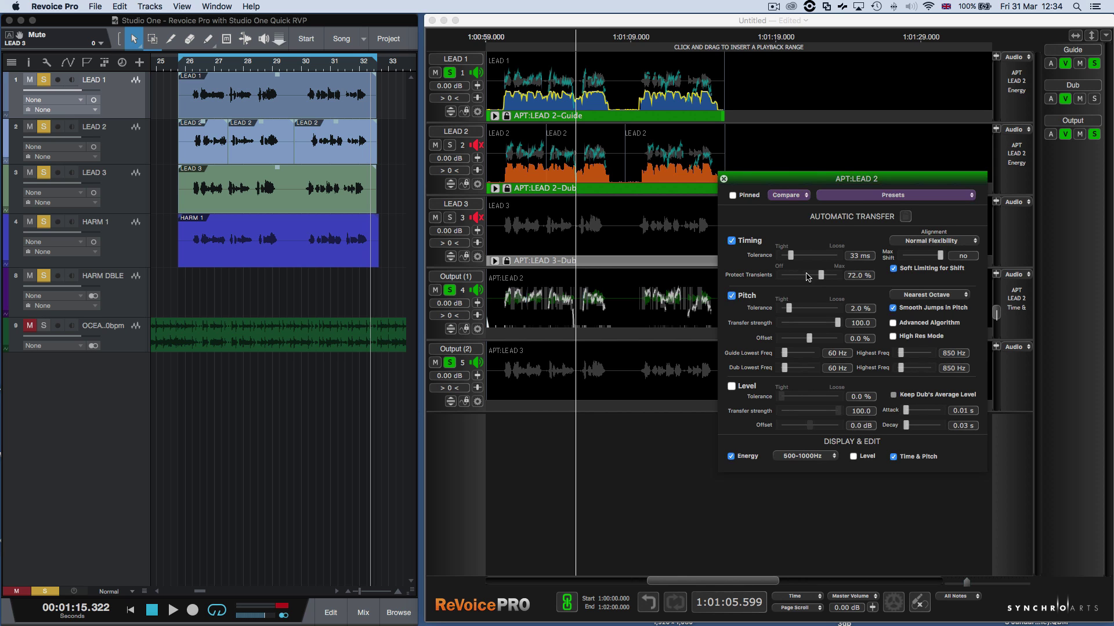
{"action": "left_click", "coordinate": [866, 197]}
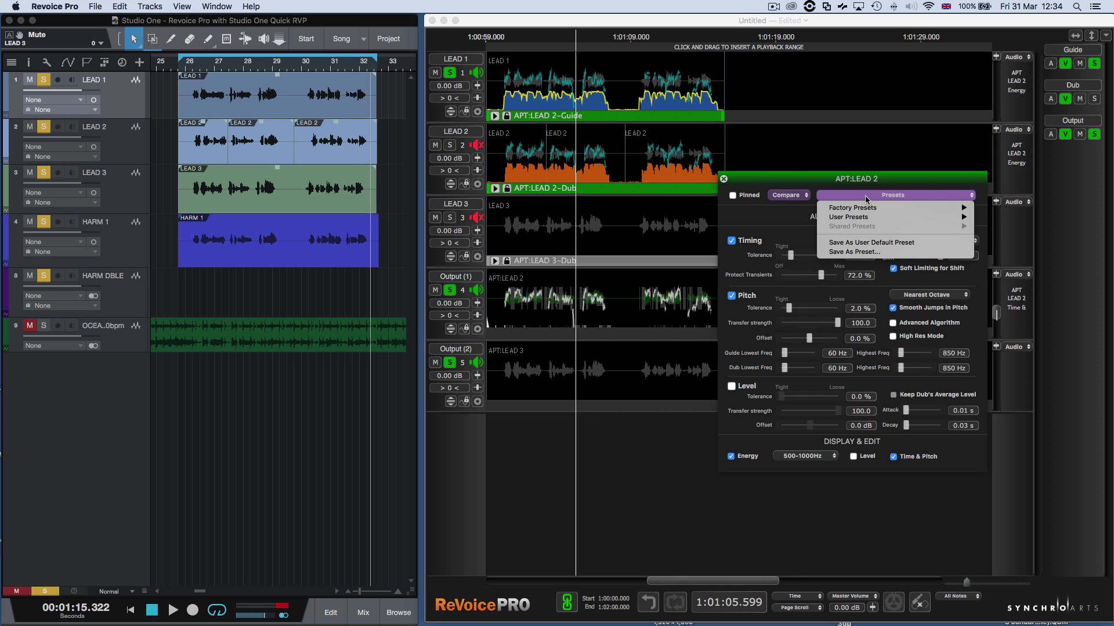
{"action": "mouse_move", "coordinate": [867, 209]}
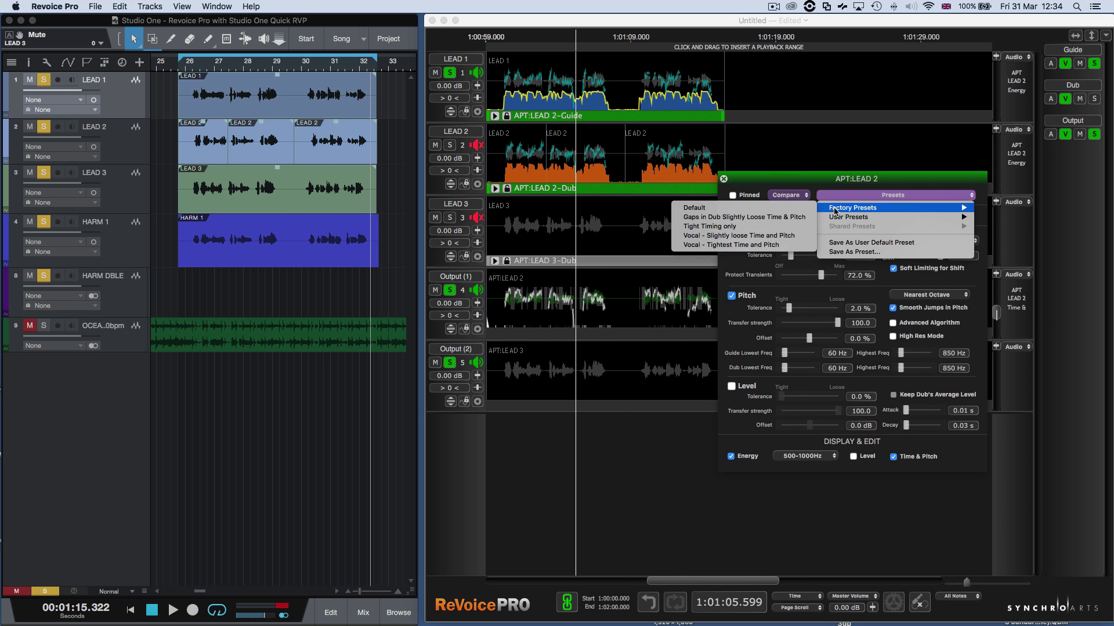
{"action": "left_click", "coordinate": [796, 236]}
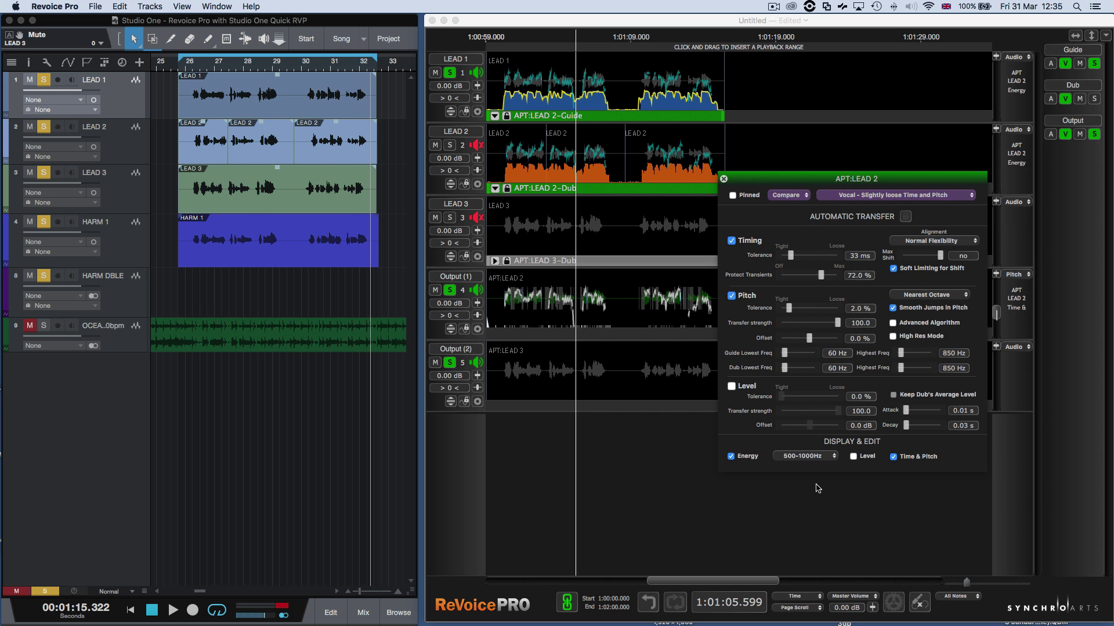
Step: Save the current APT:LEAD 2 settings as the user default preset
{"action": "left_click", "coordinate": [893, 197]}
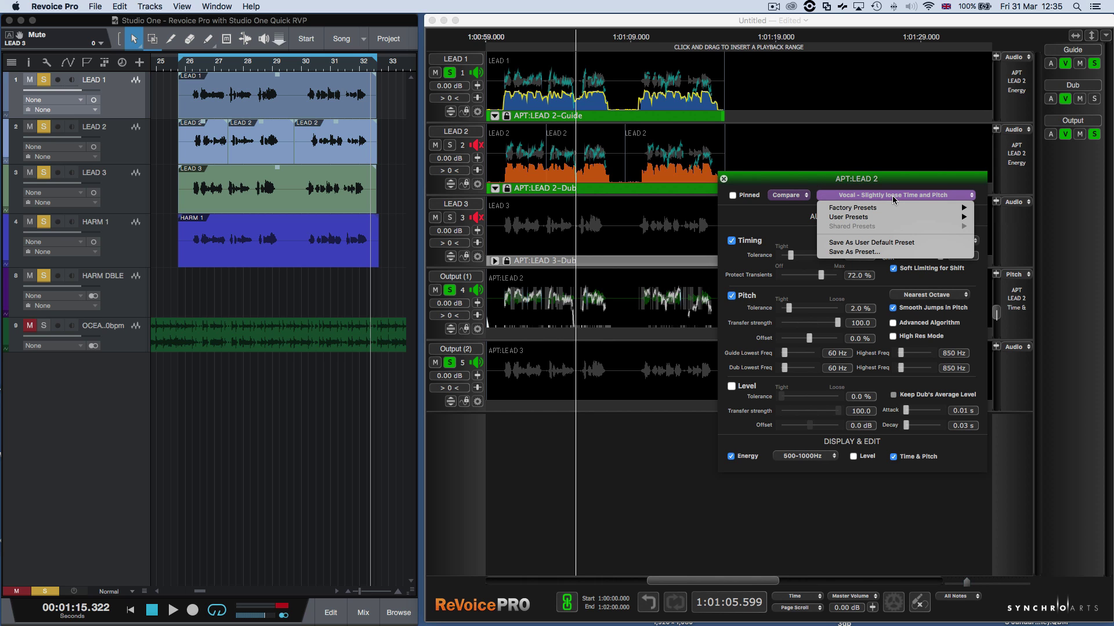
{"action": "left_click", "coordinate": [898, 159]}
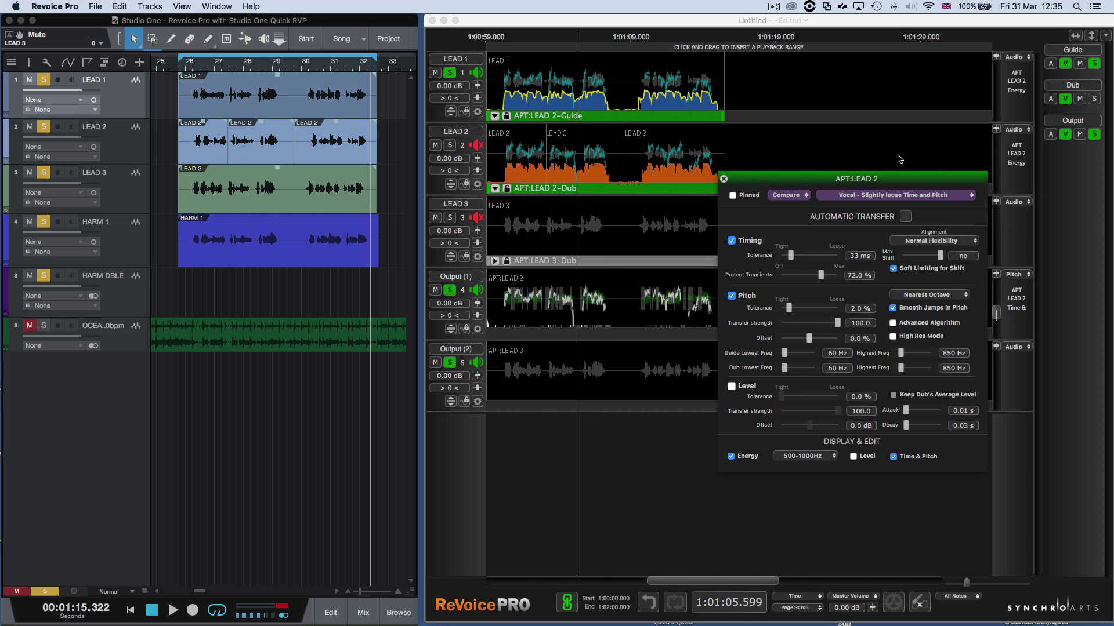
{"action": "left_click", "coordinate": [888, 196]}
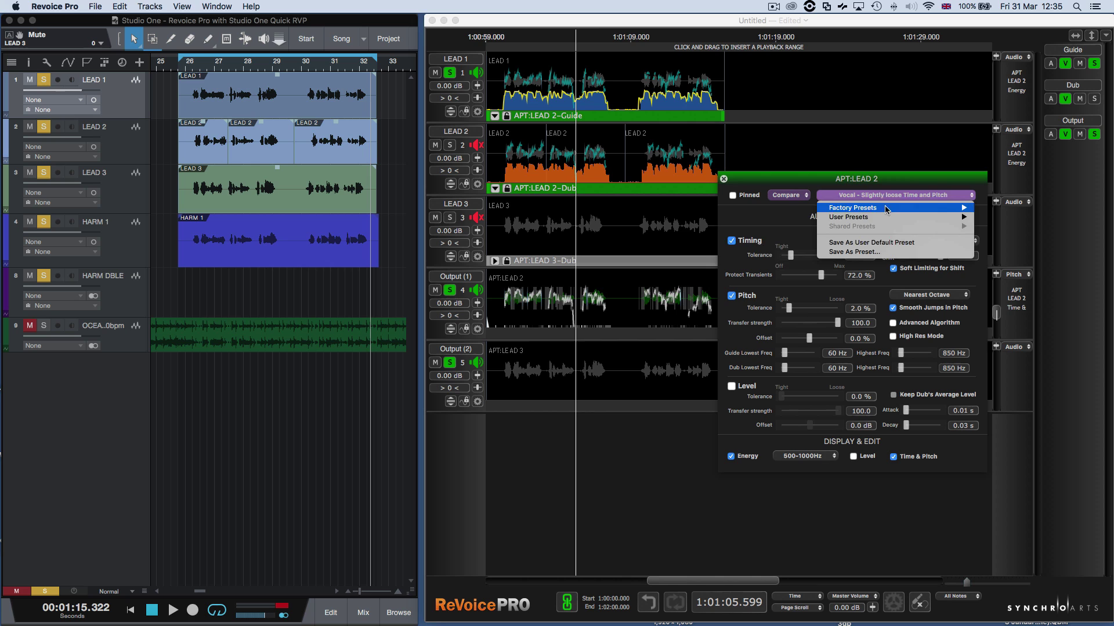
{"action": "left_click", "coordinate": [881, 243]}
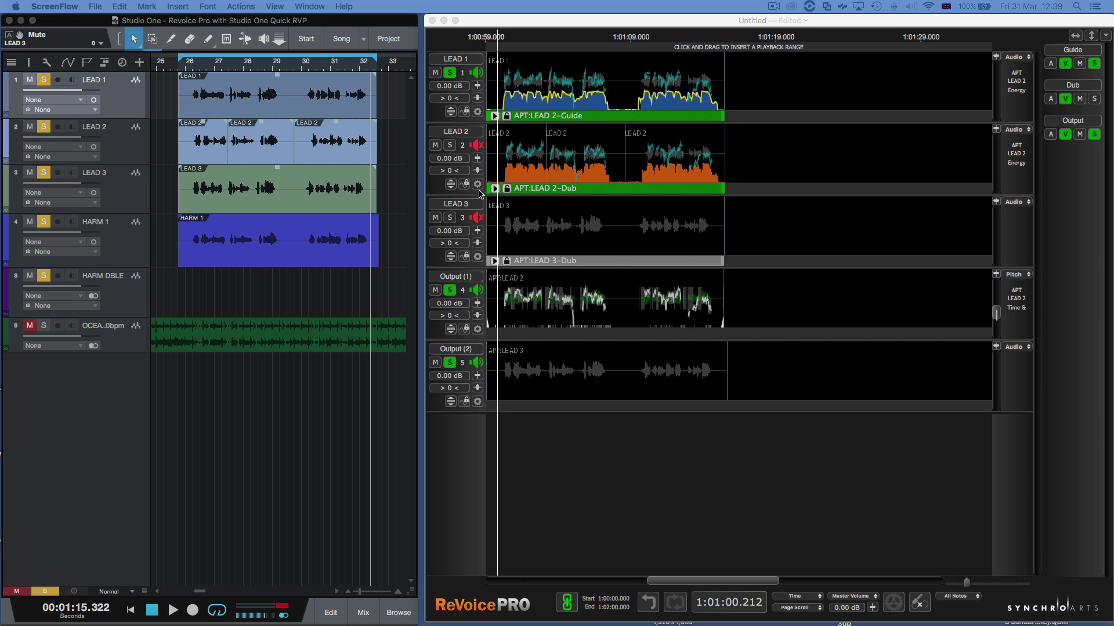
Step: Maximize the LEAD 1 track and reduce the vertical scale of its energy display
{"action": "left_click", "coordinate": [441, 120]}
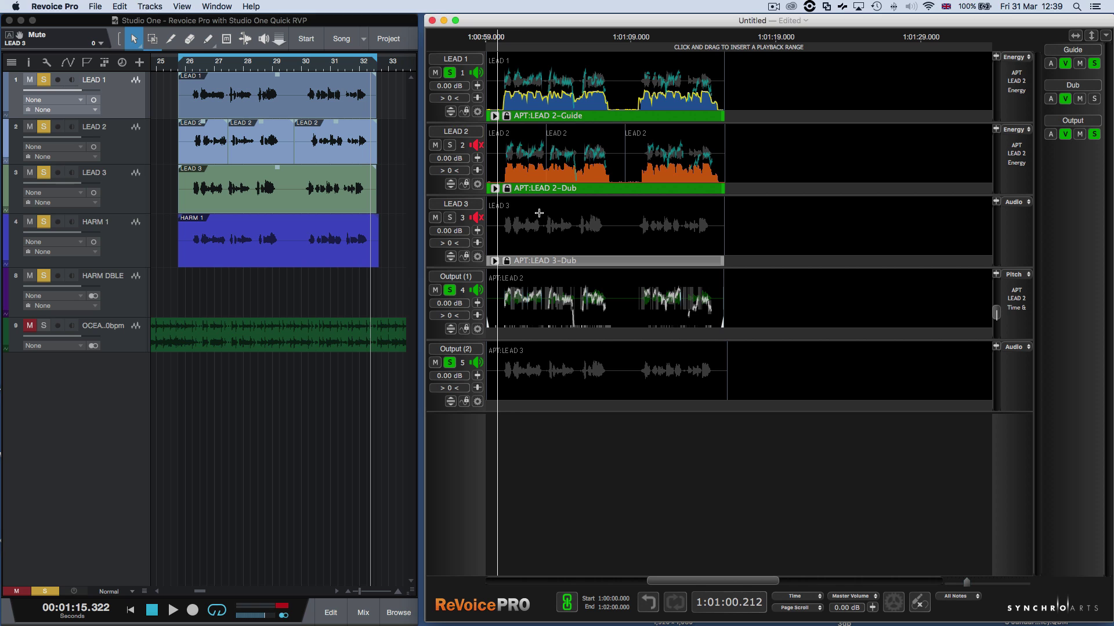
{"action": "left_click", "coordinate": [451, 111]}
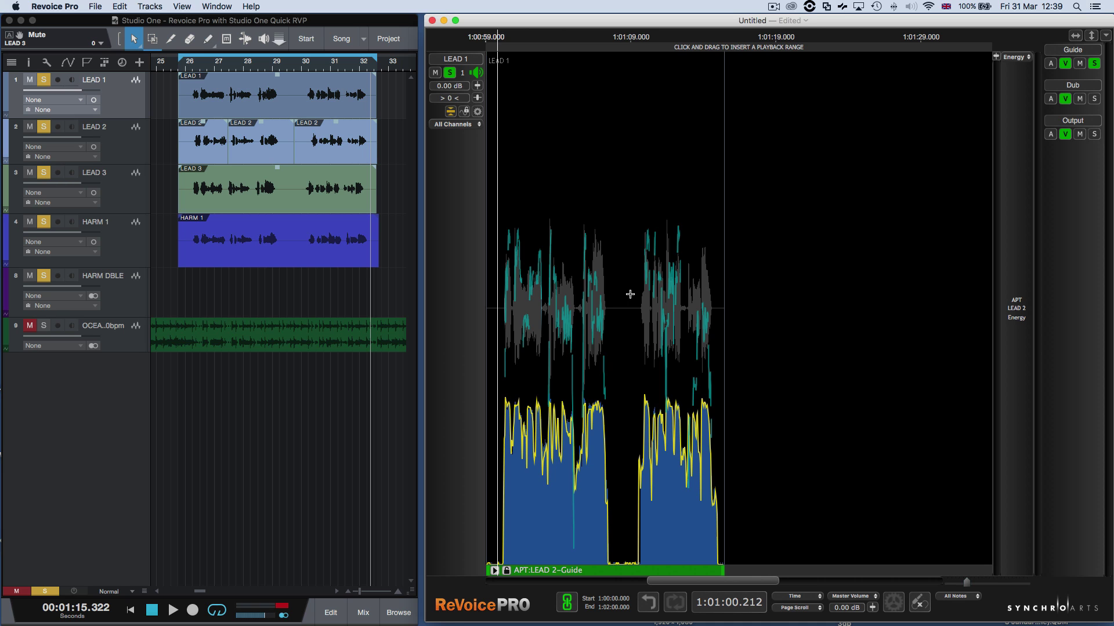
{"action": "left_click", "coordinate": [997, 57]}
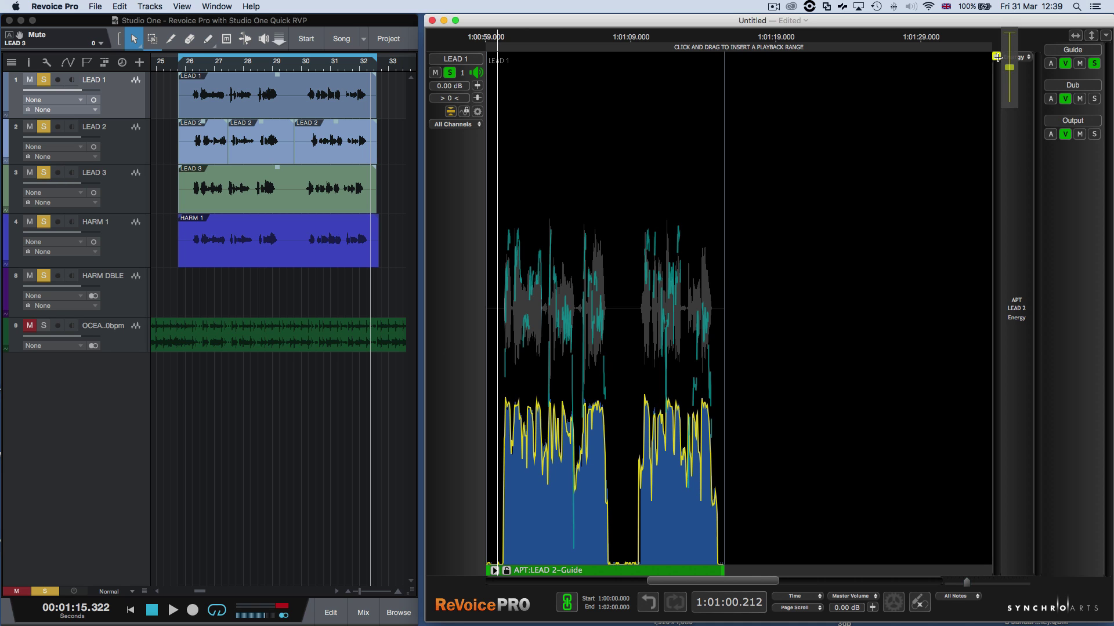
{"action": "left_click_drag", "start_coordinate": [1009, 67], "coordinate": [1009, 94]}
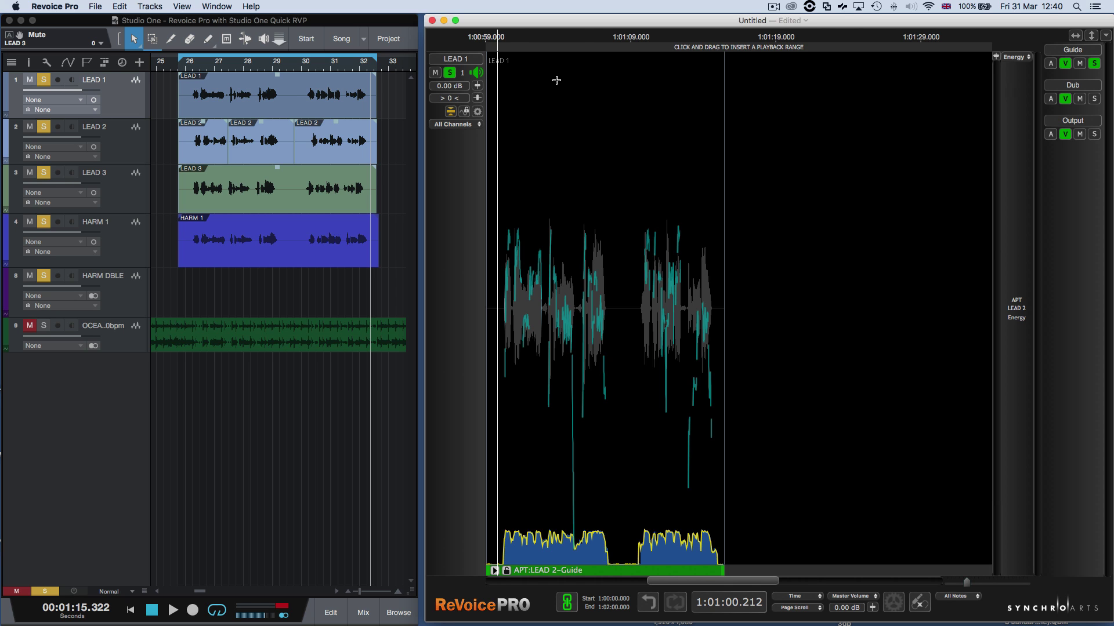
{"action": "scroll", "coordinate": [557, 81], "scroll_direction": "up", "scroll_amount": 5}
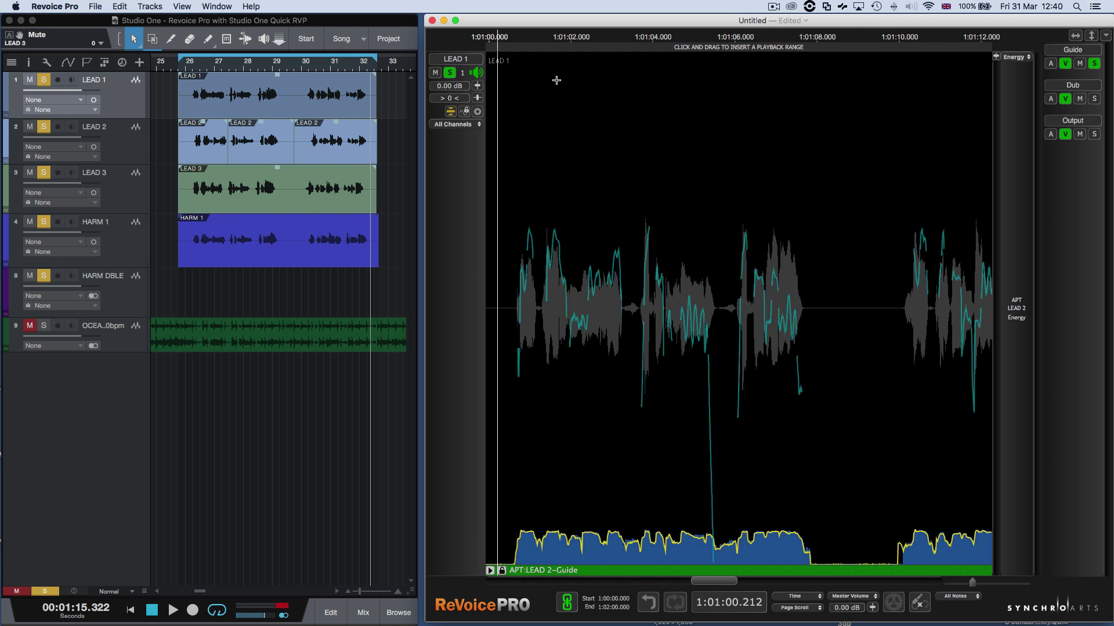
Step: Put the LEAD 1 track in audio editing mode and make a warp region from its audio
{"action": "right_click", "coordinate": [609, 302]}
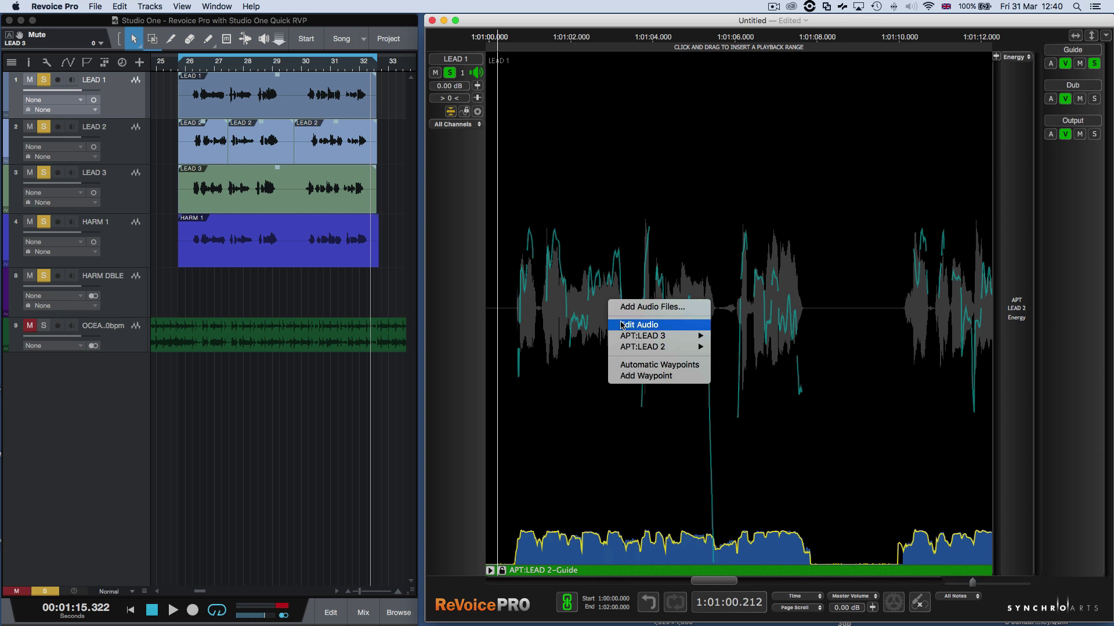
{"action": "left_click", "coordinate": [622, 325]}
{"action": "right_click", "coordinate": [595, 315]}
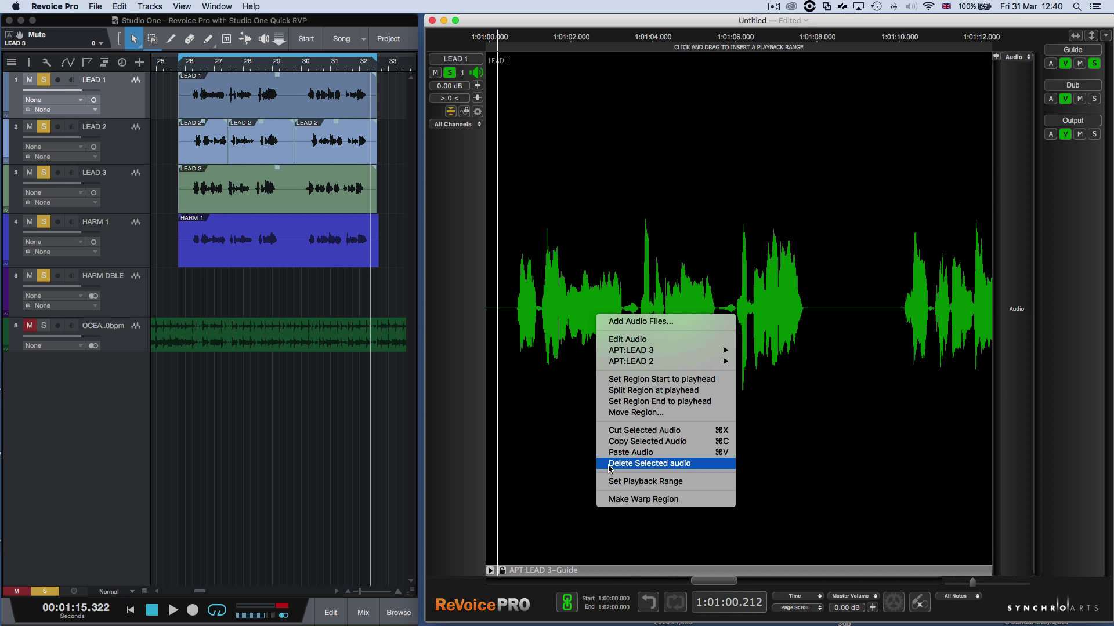
{"action": "left_click", "coordinate": [623, 500]}
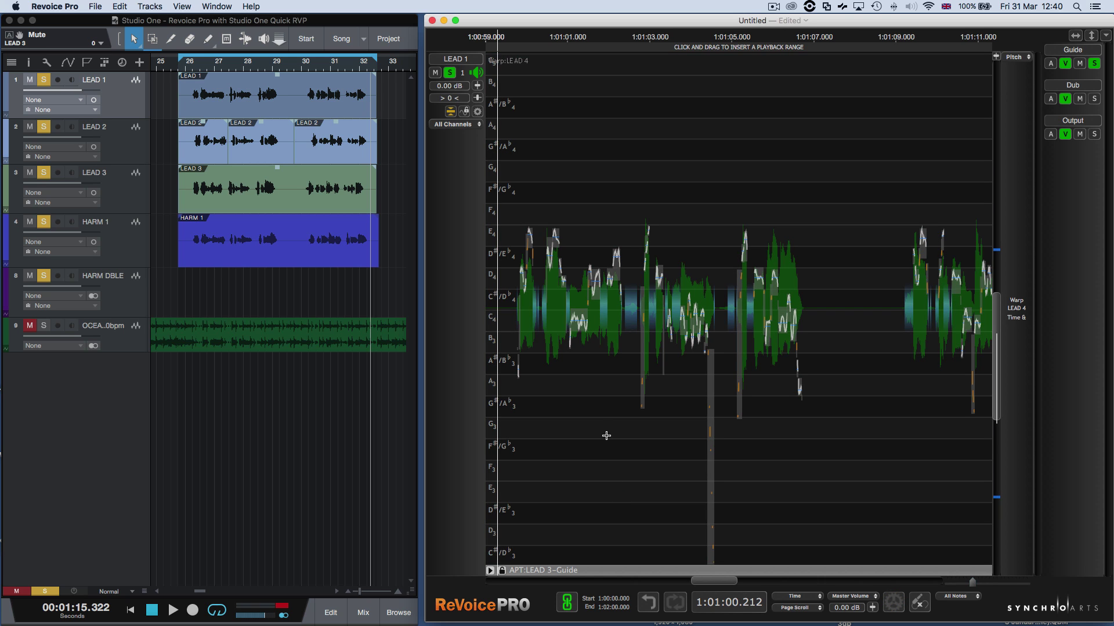
Step: Set a playback range over the first LEAD 1 phrase, about 1:01:00.8 to 1:01:03.6, and play it
{"action": "scroll", "coordinate": [606, 436], "scroll_direction": "up", "scroll_amount": 3}
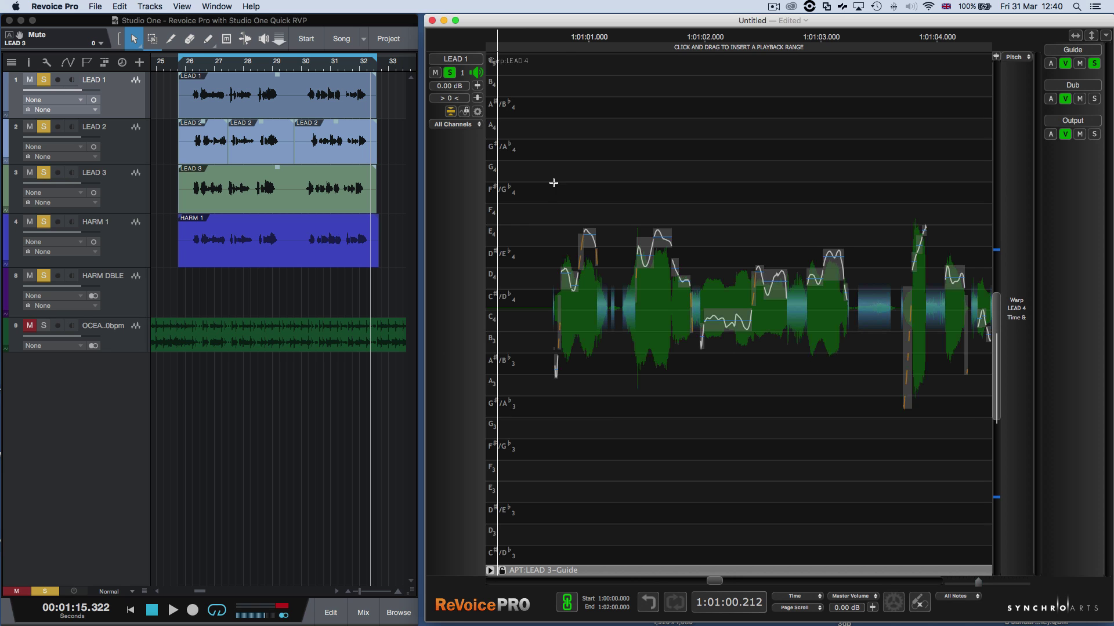
{"action": "mouse_move", "coordinate": [560, 55]}
{"action": "left_mouse_down"}
{"action": "mouse_move", "coordinate": [956, 67]}
{"action": "mouse_move", "coordinate": [873, 70]}
{"action": "mouse_move", "coordinate": [895, 67]}
{"action": "left_mouse_up"}
{"action": "key", "text": "space"}
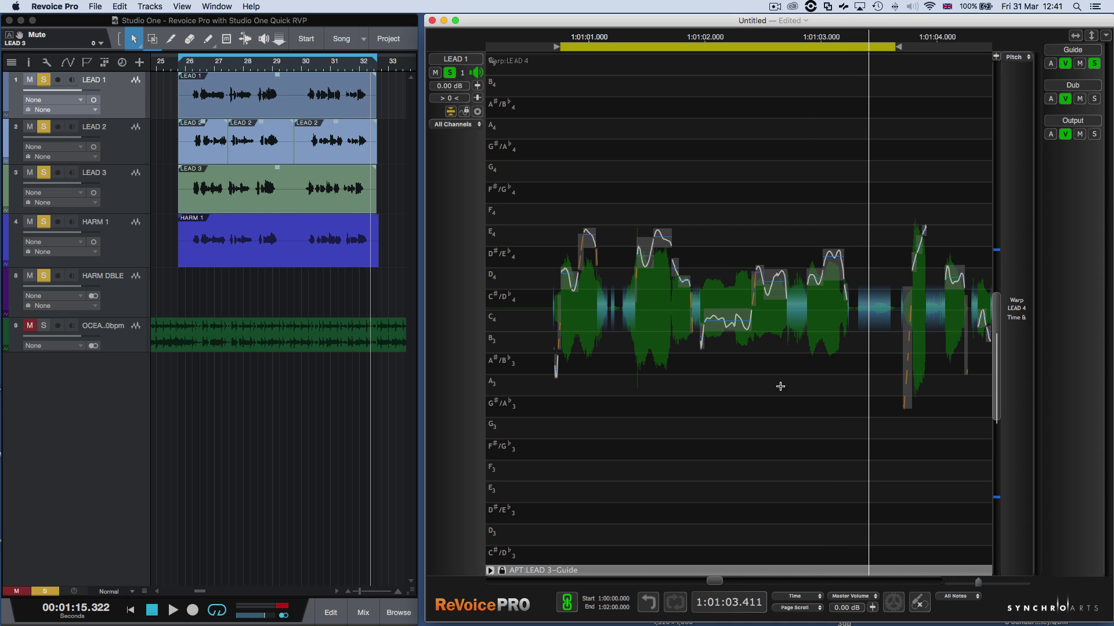
Step: Narrow the playback range to the end of the first phrase and raise the pitch of its last notes to E4
{"action": "left_click_drag", "start_coordinate": [758, 174], "coordinate": [863, 280]}
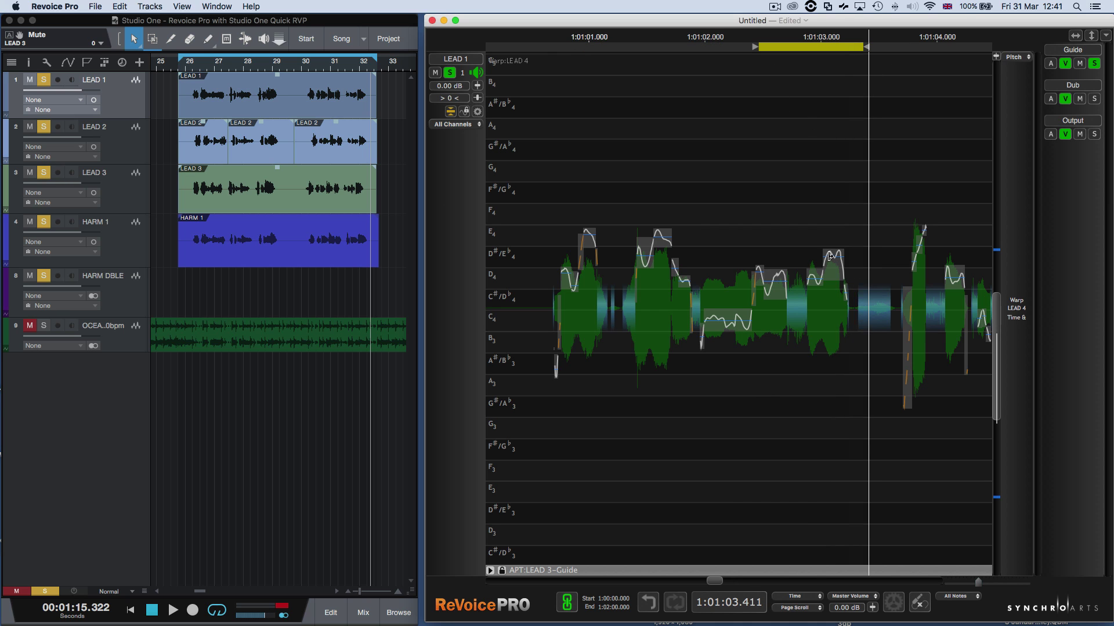
{"action": "left_click_drag", "start_coordinate": [757, 49], "coordinate": [734, 53]}
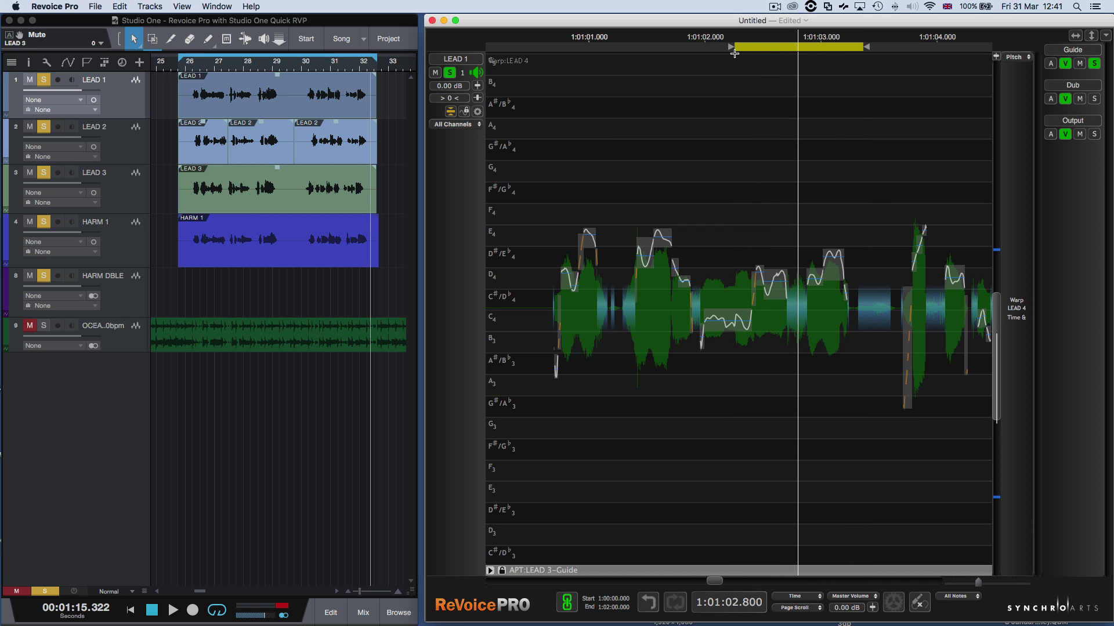
{"action": "left_click_drag", "start_coordinate": [810, 237], "coordinate": [832, 245]}
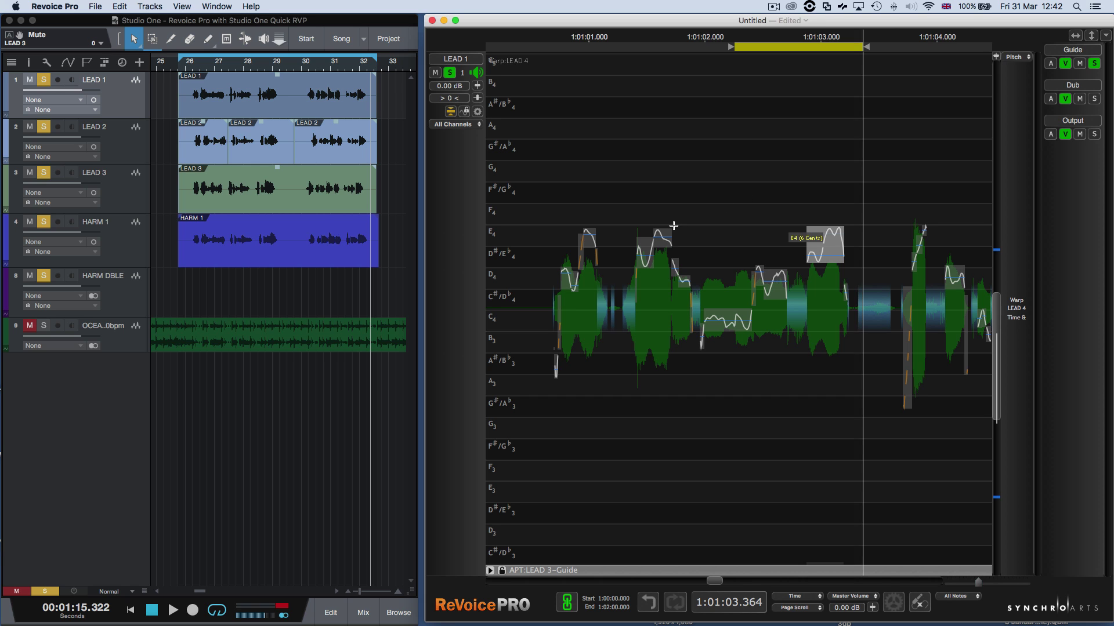
Step: Extend the playback range back to the phrase's start and lower its opening notes by about five semitones
{"action": "left_click_drag", "start_coordinate": [733, 47], "coordinate": [535, 49]}
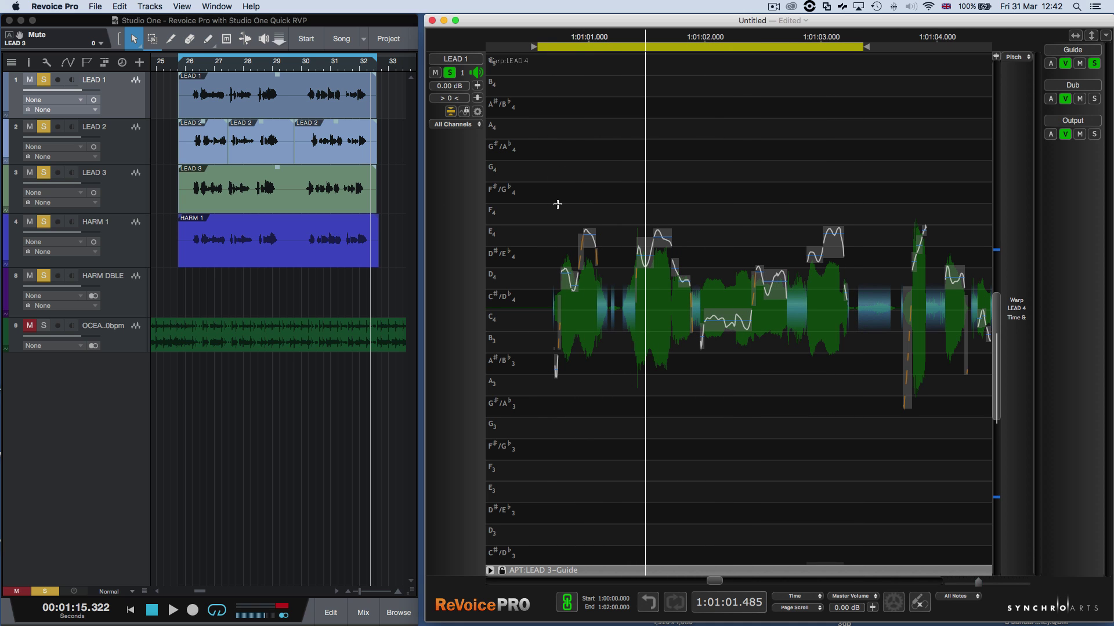
{"action": "left_click_drag", "start_coordinate": [557, 205], "coordinate": [580, 435]}
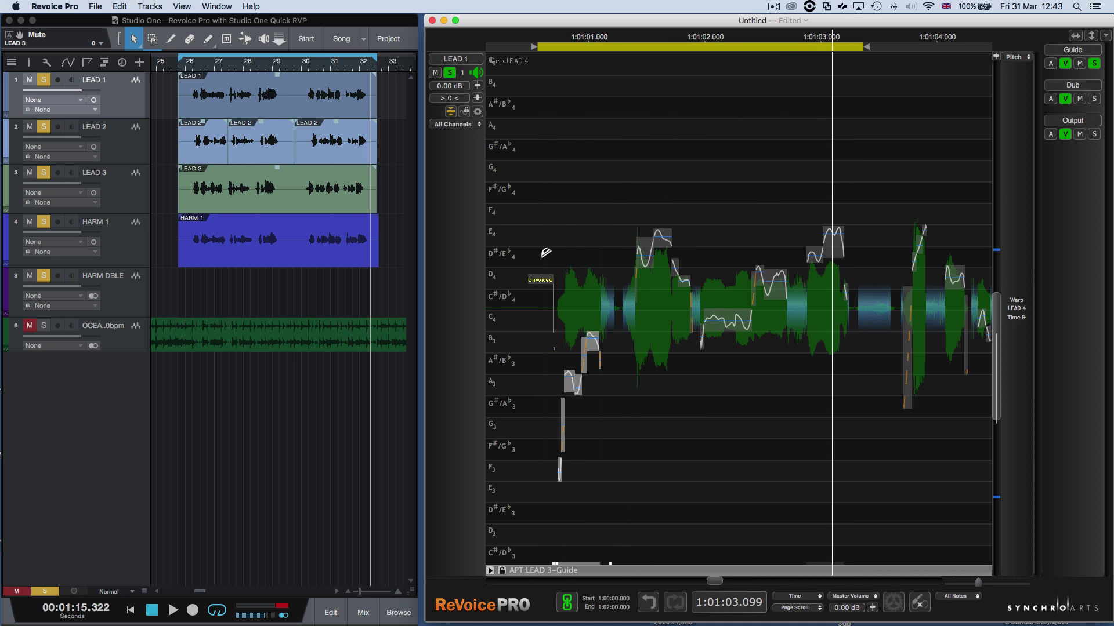
Step: Smooth-join the lowered opening notes of the LEAD 1 phrase, play the phrase, and solo the Output tracks
{"action": "left_click_drag", "start_coordinate": [541, 247], "coordinate": [612, 489]}
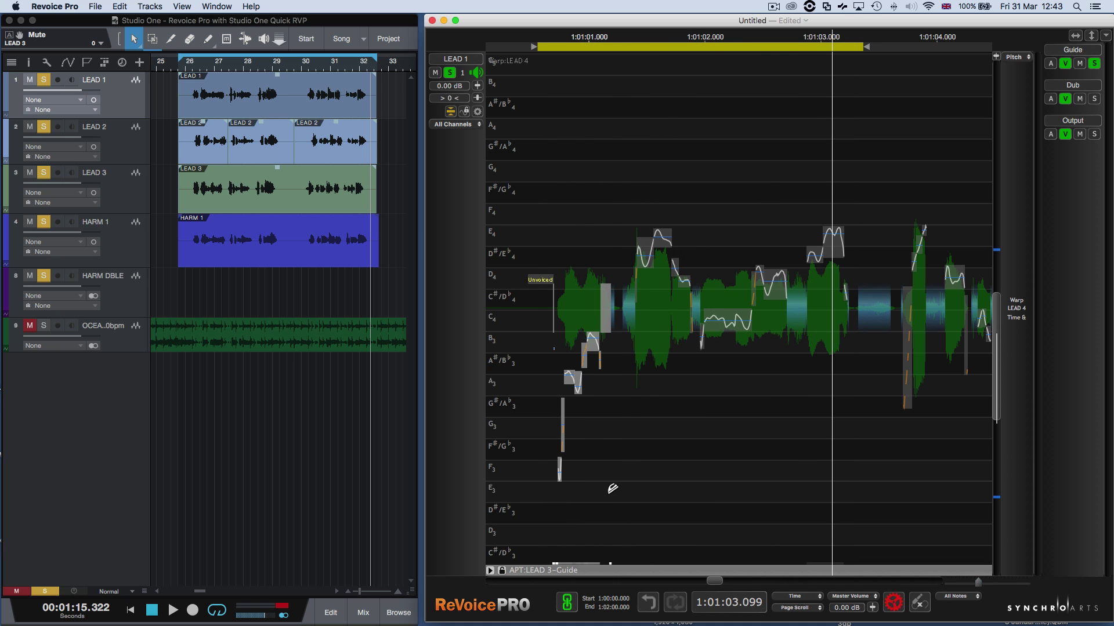
{"action": "key", "text": "space"}
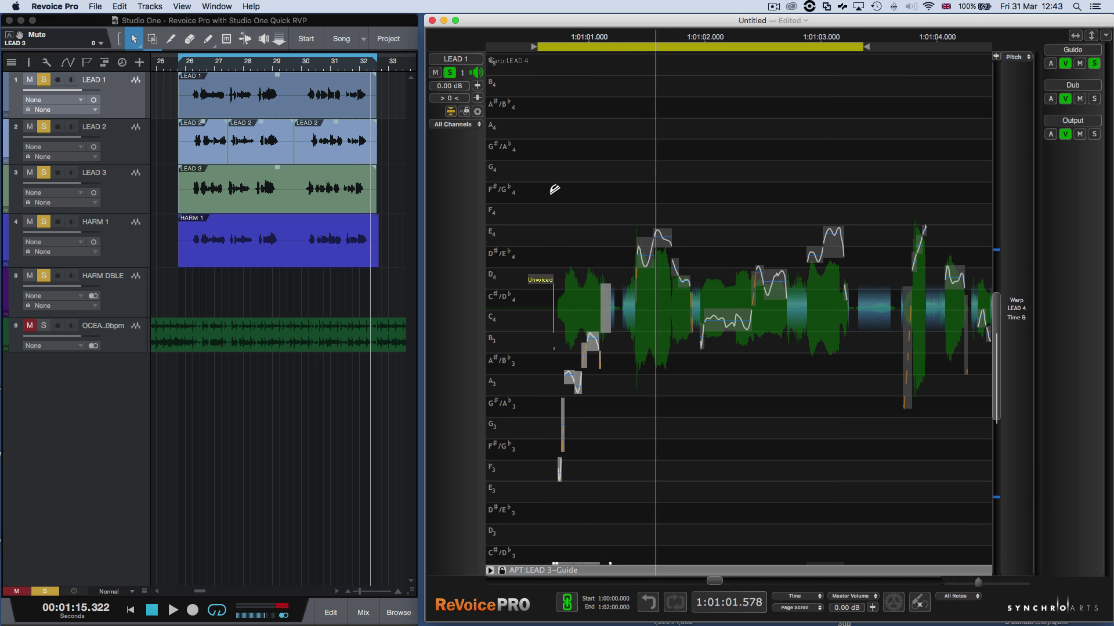
{"action": "key", "text": "space"}
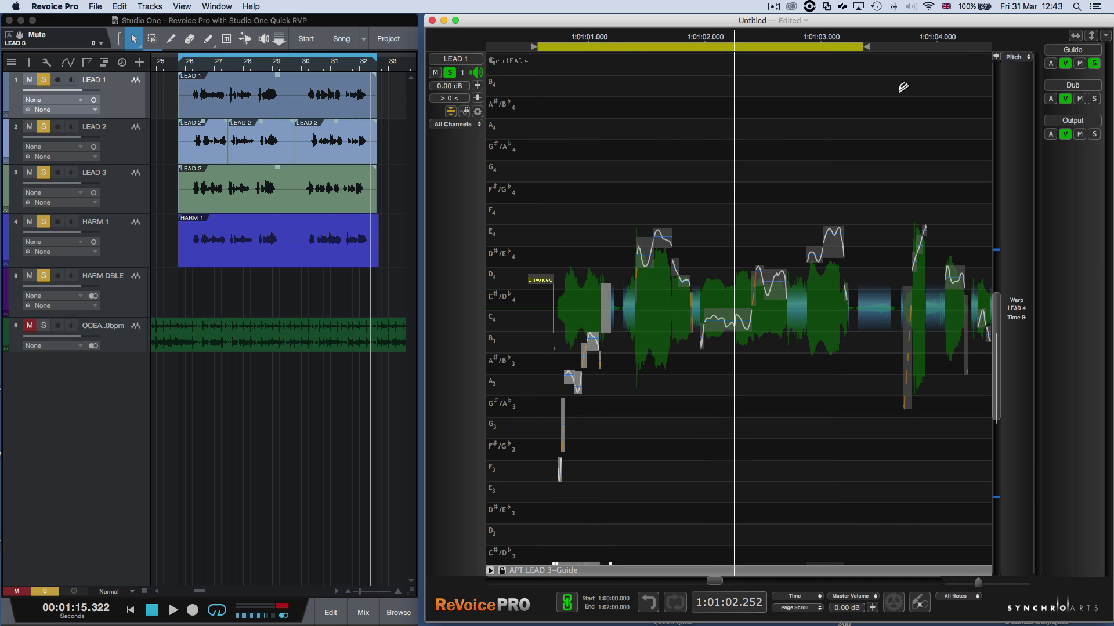
{"action": "left_click", "coordinate": [1094, 134]}
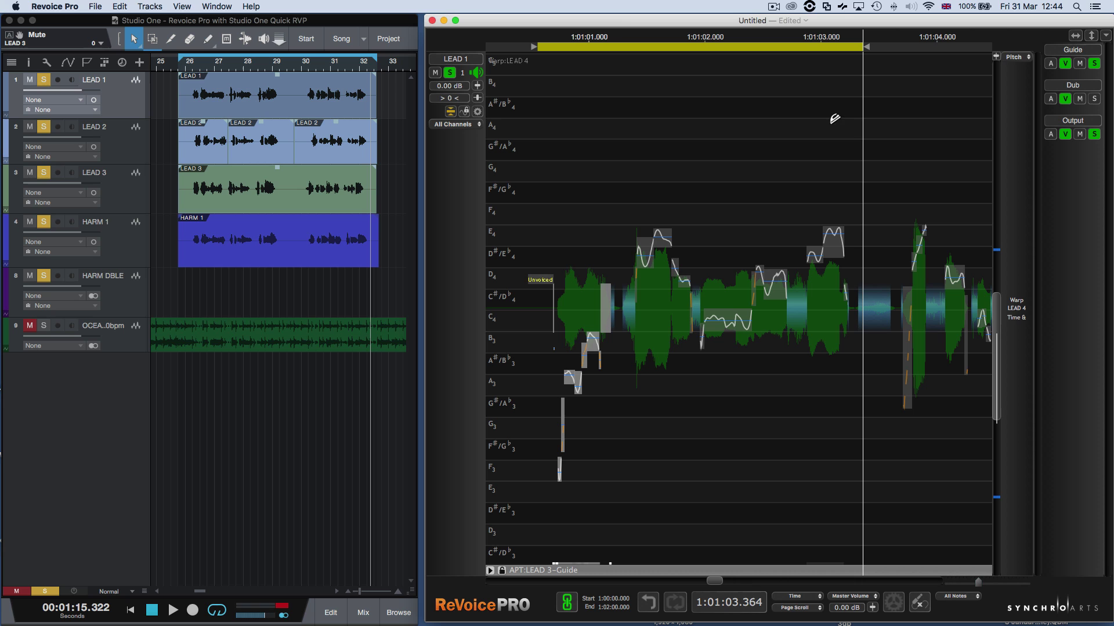
Step: Add three warp points to the LEAD 1 phrase, at about 1:01:00.7, 1:01:01.25 and 1:01:01.9, with the Warp Point tool
{"action": "right_click", "coordinate": [546, 70]}
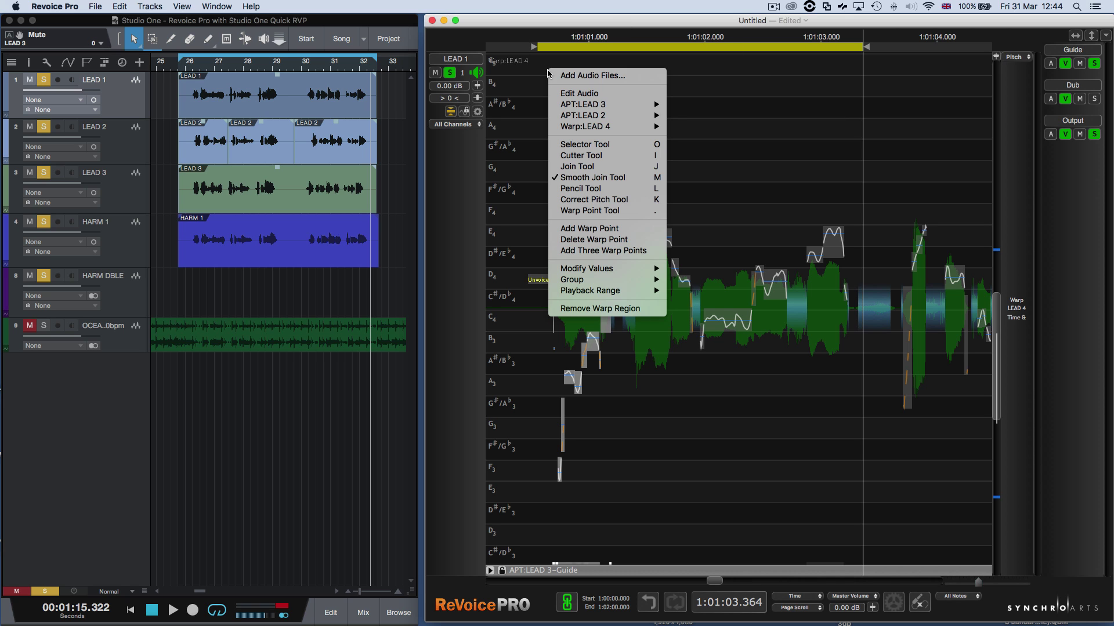
{"action": "left_click", "coordinate": [579, 211]}
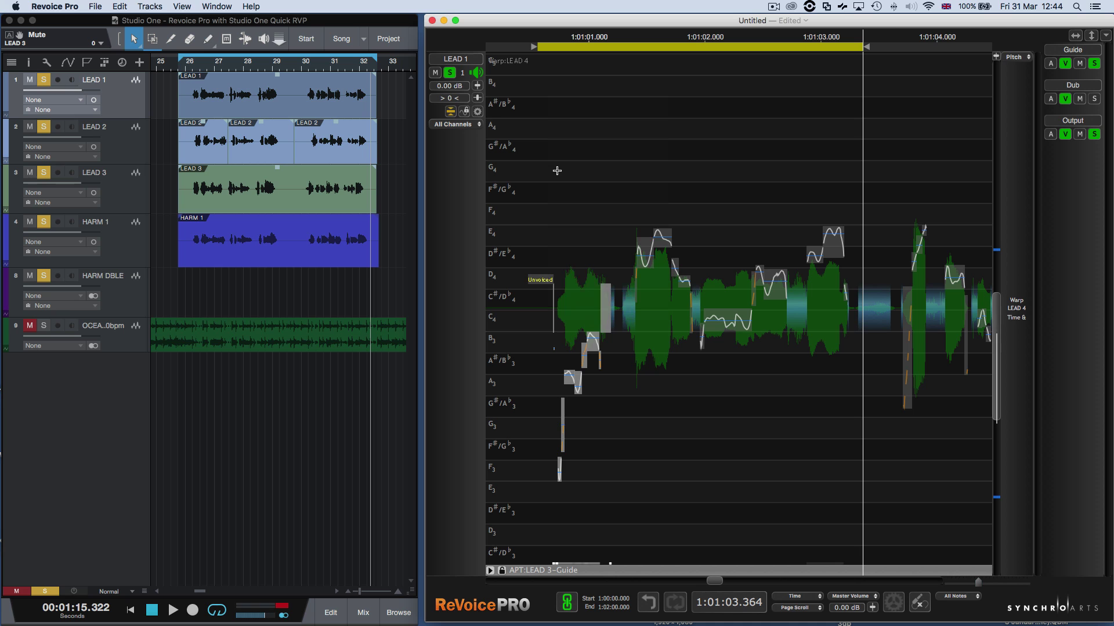
{"action": "left_click", "coordinate": [556, 171]}
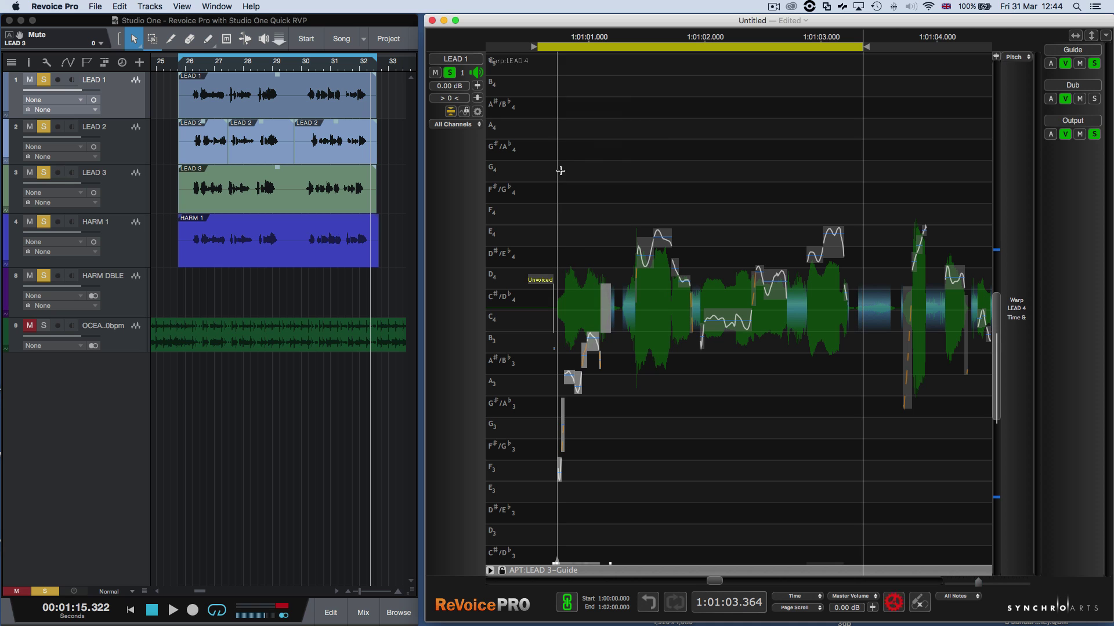
{"action": "left_click", "coordinate": [618, 165]}
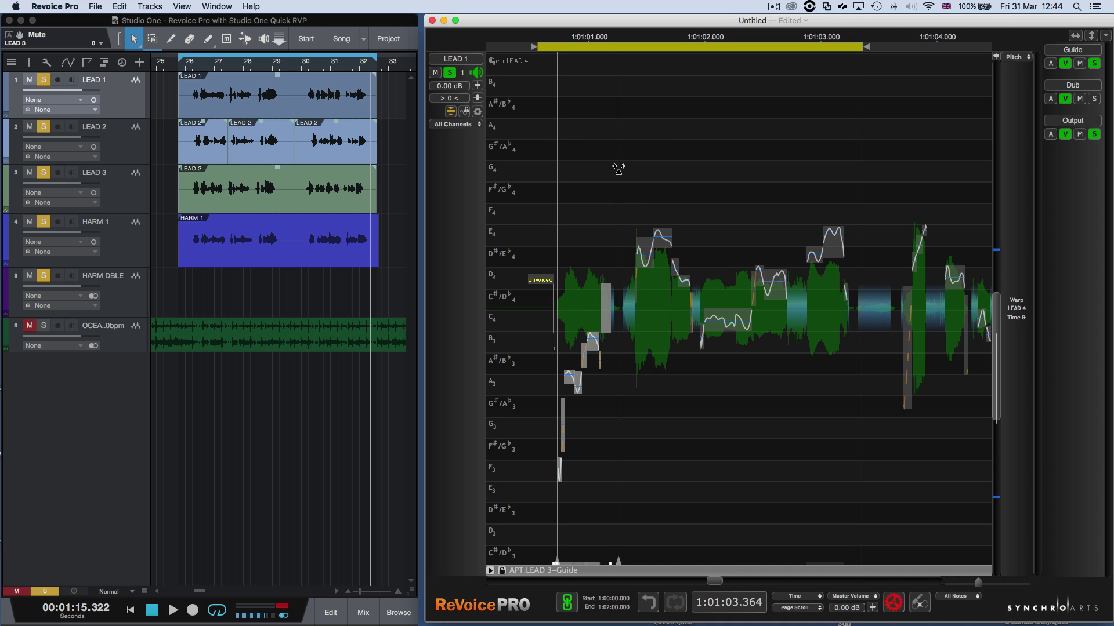
{"action": "left_click", "coordinate": [696, 165]}
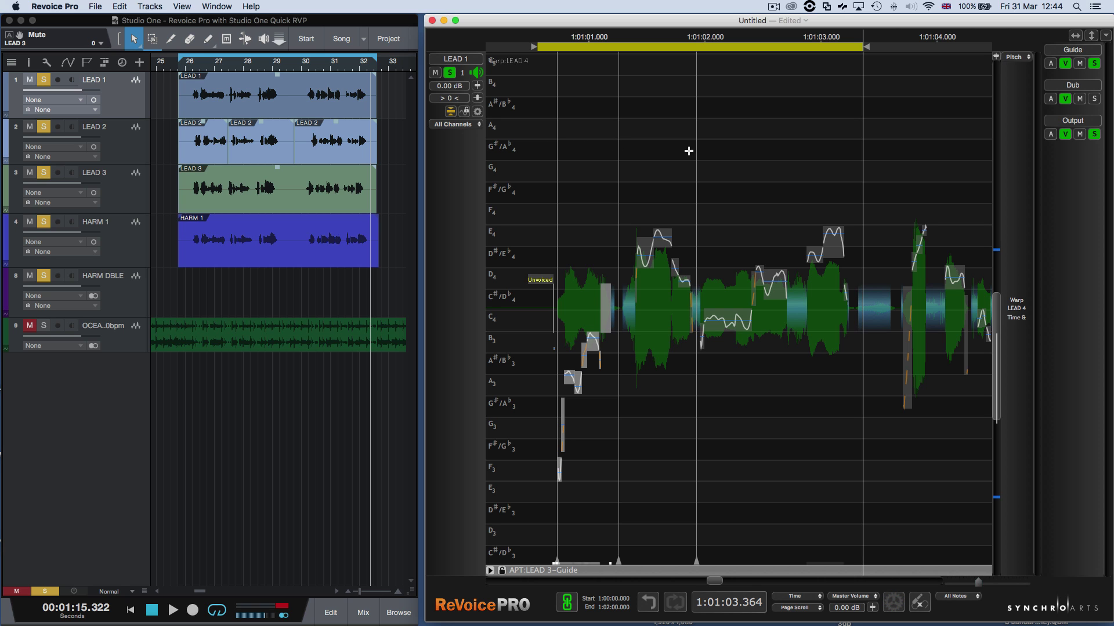
Step: Move the middle warp point earlier to about 1:01:01.0, play the phrase, and shift the point to about 1:01:01.3
{"action": "left_click_drag", "start_coordinate": [619, 156], "coordinate": [589, 173]}
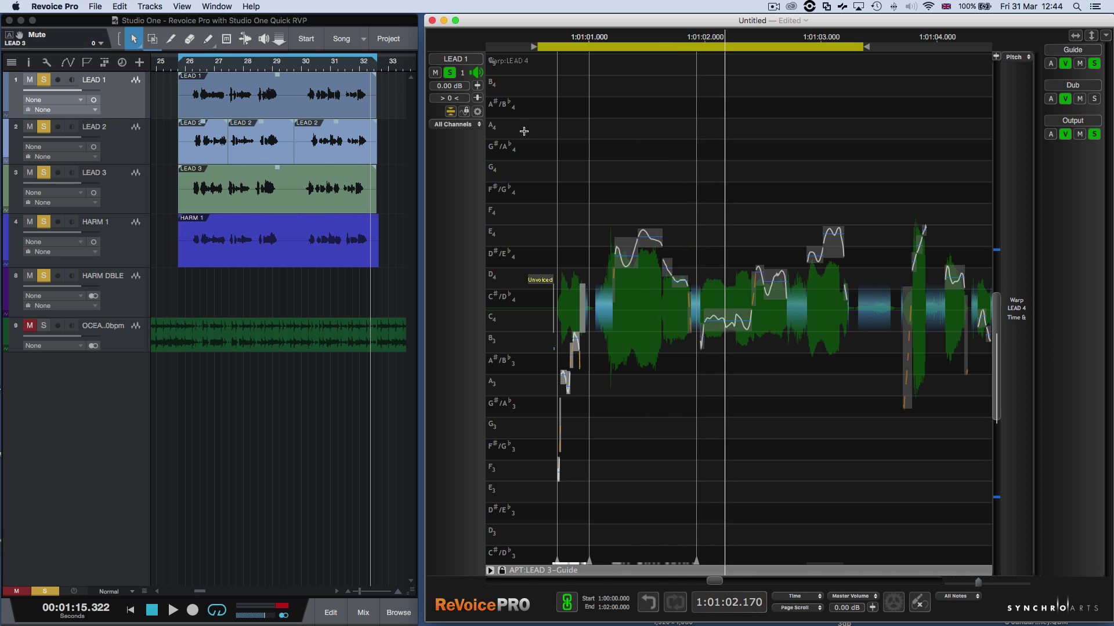
{"action": "key", "text": "space"}
{"action": "left_click_drag", "start_coordinate": [590, 207], "coordinate": [629, 207]}
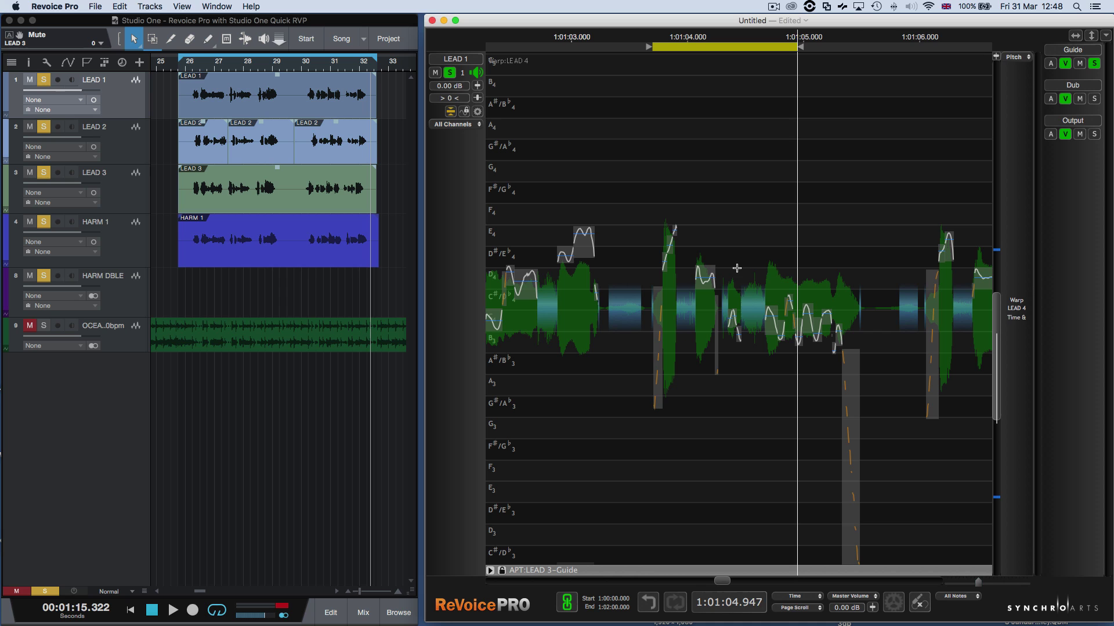
Step: Display the level data and lower the unvoiced sound near 1:01:04.6 to about -42 dB
{"action": "left_click", "coordinate": [754, 308]}
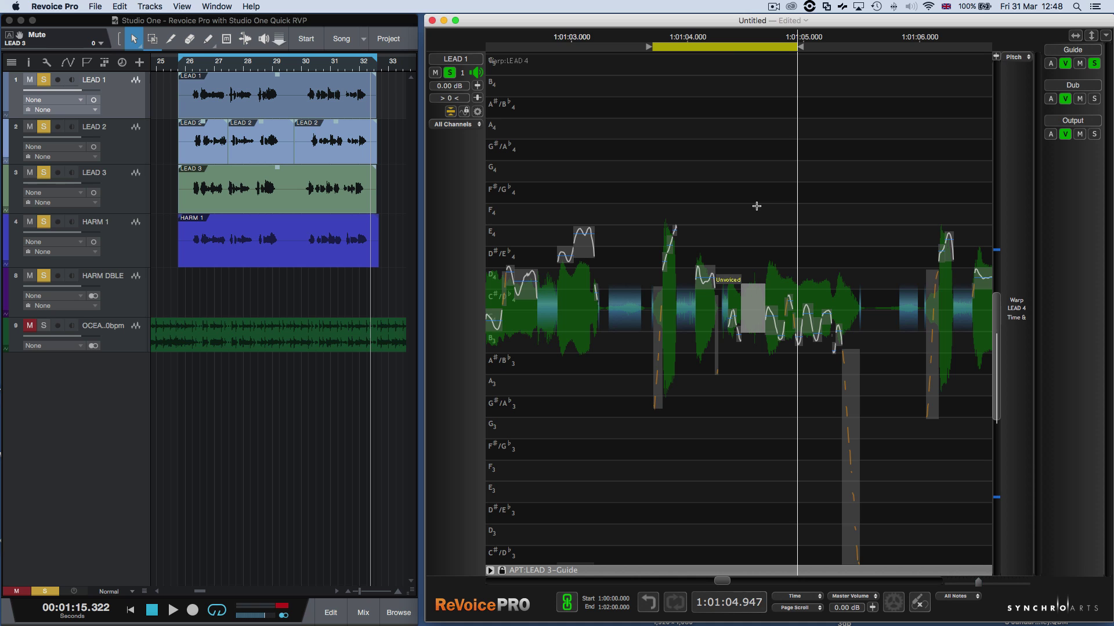
{"action": "key", "text": "l"}
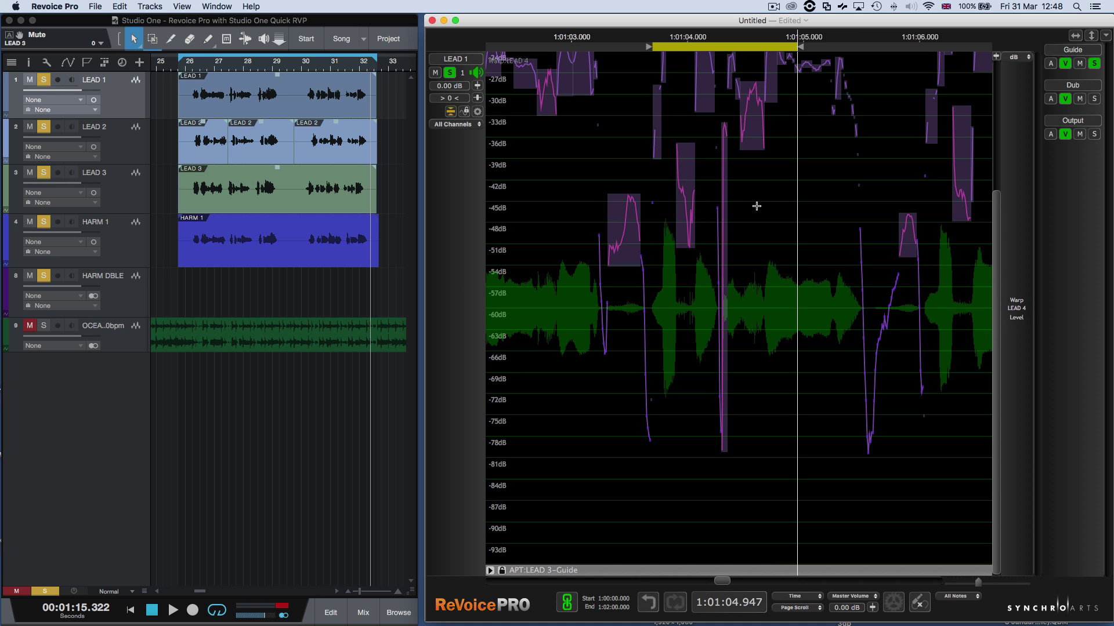
{"action": "left_click", "coordinate": [752, 136]}
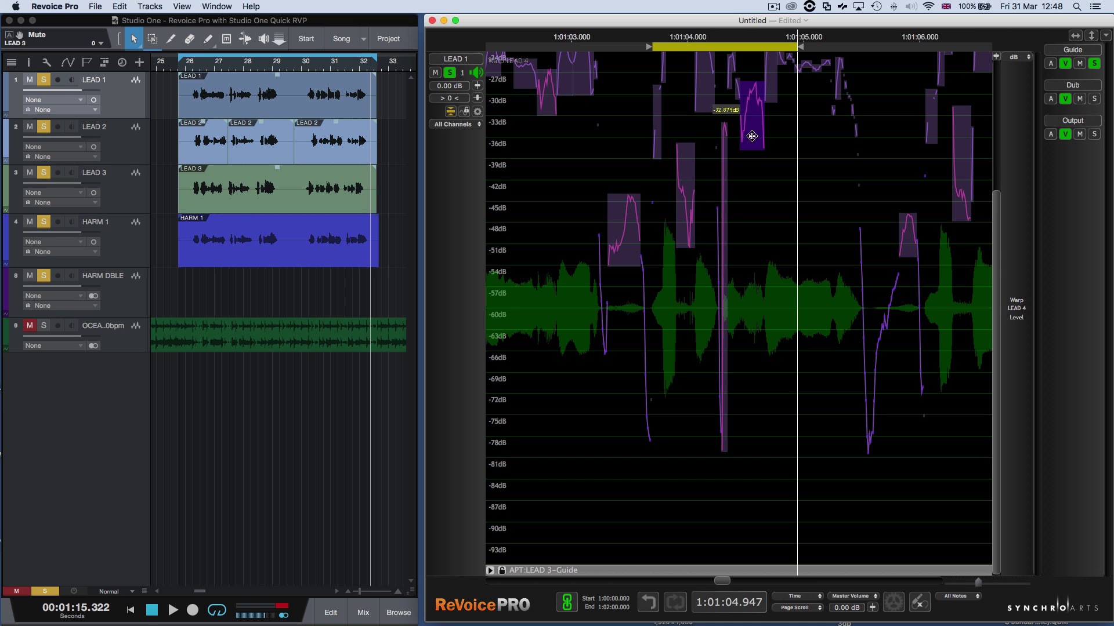
{"action": "left_click_drag", "start_coordinate": [751, 135], "coordinate": [751, 191]}
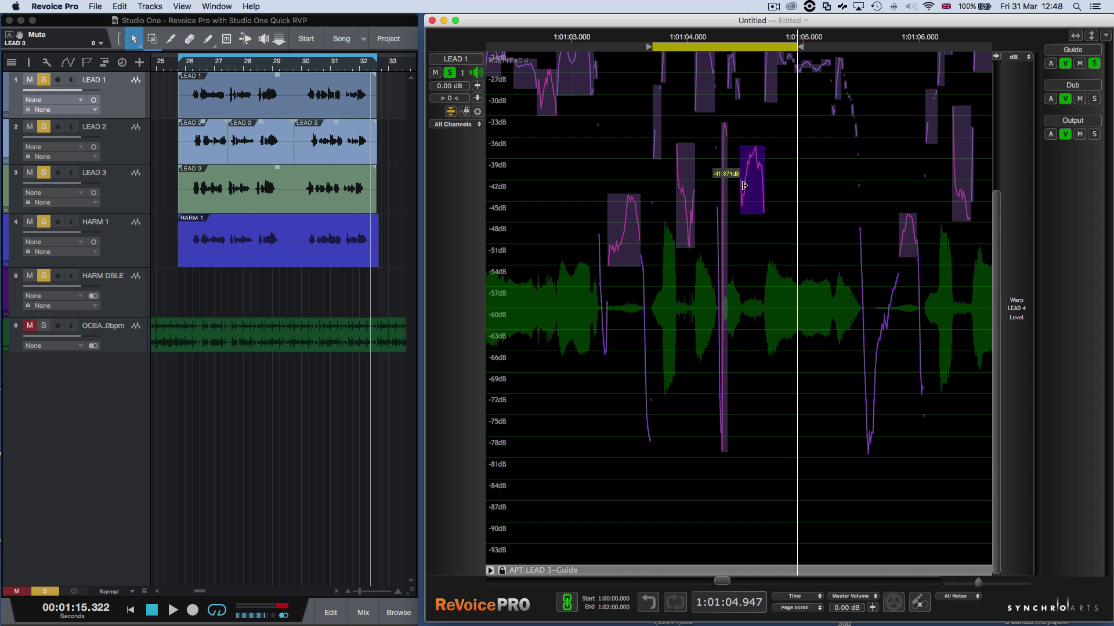
Step: Play the range, raise the unvoiced sound's level to about -39 dB, and return to the pitch display
{"action": "key", "text": "space"}
{"action": "key", "text": "space"}
{"action": "left_click_drag", "start_coordinate": [752, 196], "coordinate": [753, 183]}
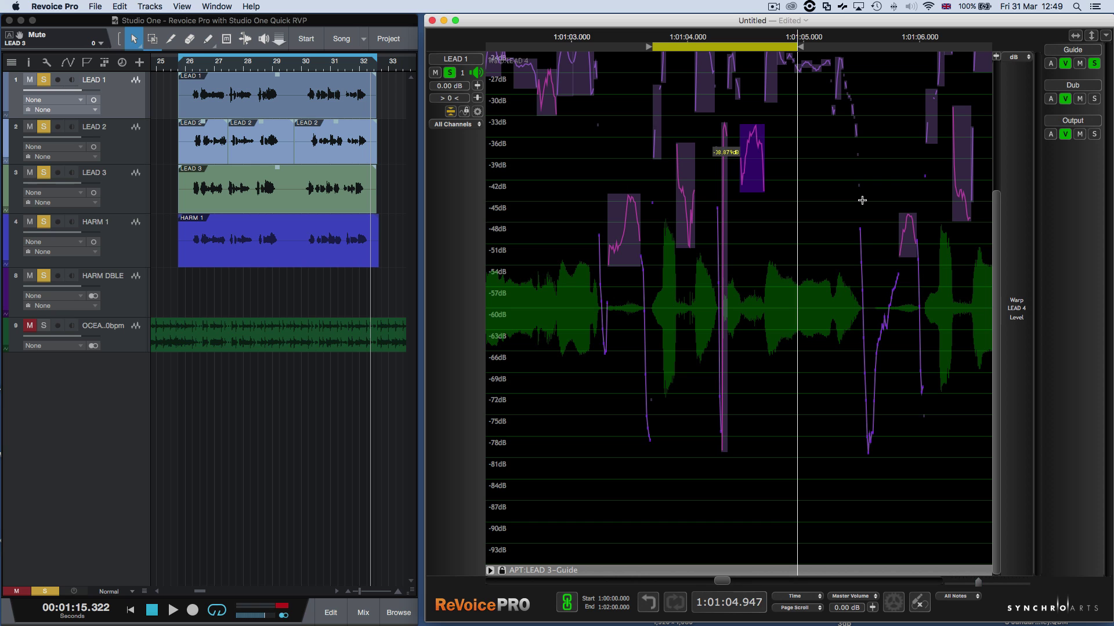
{"action": "key", "text": "p"}
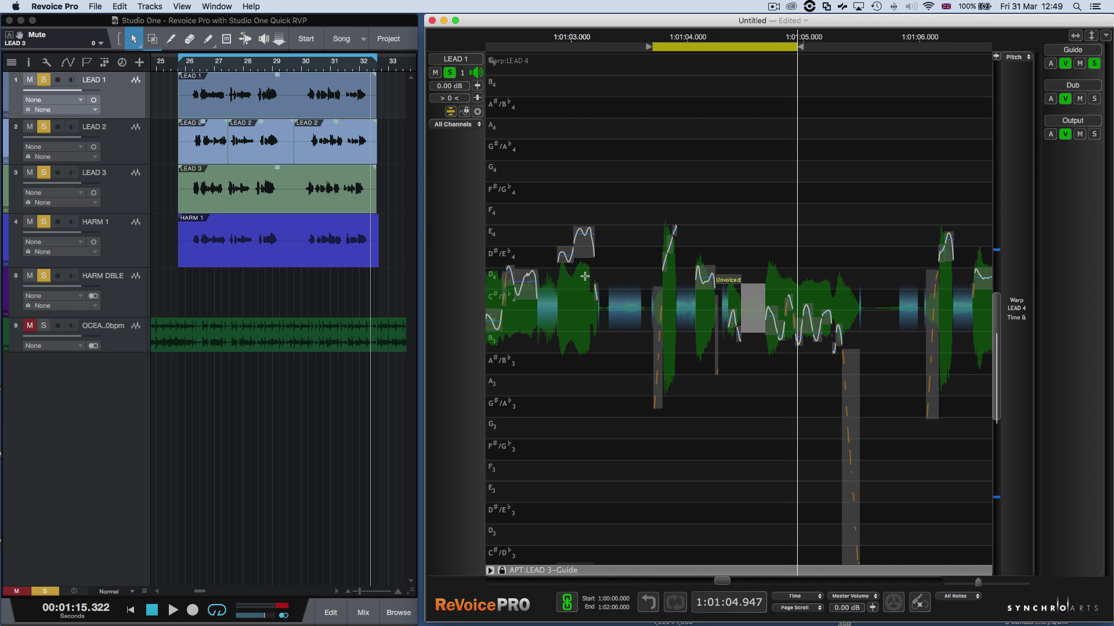
Step: Restore LEAD 1 to its normal height among the other tracks and copy all process outputs
{"action": "left_click", "coordinate": [450, 112]}
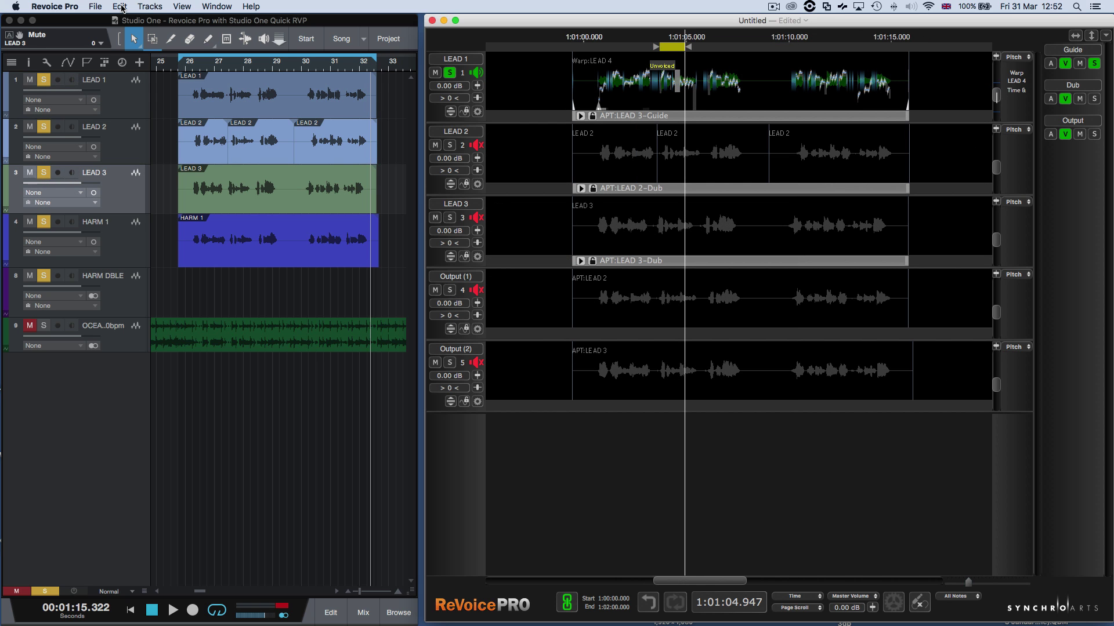
{"action": "left_click", "coordinate": [120, 6]}
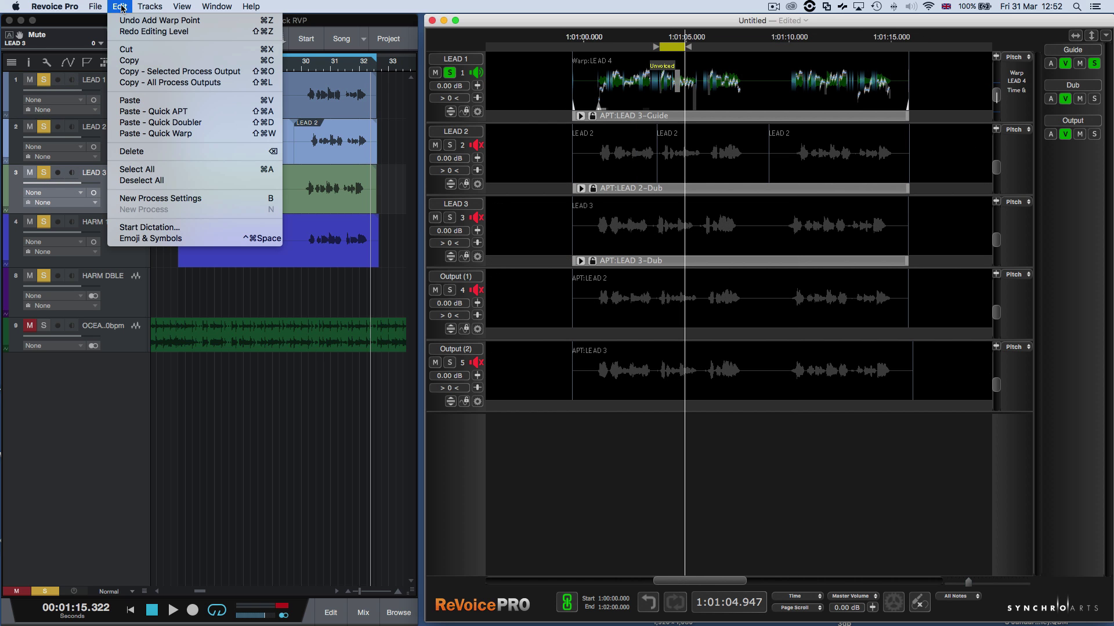
{"action": "left_click", "coordinate": [144, 82]}
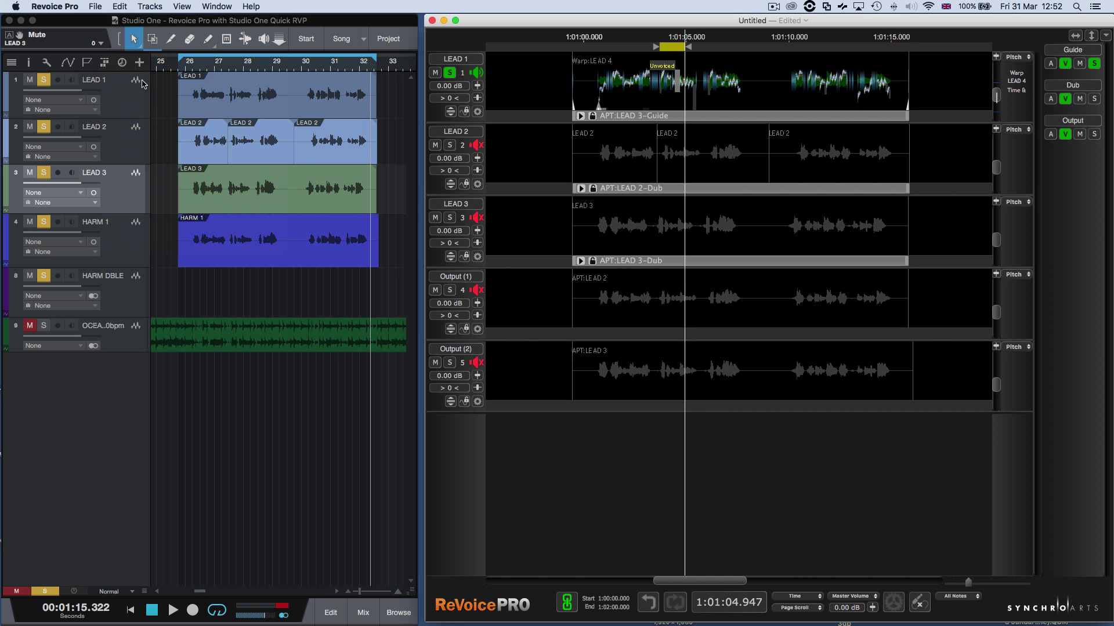
Step: Switch to Studio One and add a new layer to the LEAD 1 and LEAD 2 tracks
{"action": "left_click", "coordinate": [393, 106]}
{"action": "left_click_drag", "start_coordinate": [393, 106], "coordinate": [166, 96]}
{"action": "left_click", "coordinate": [171, 7]}
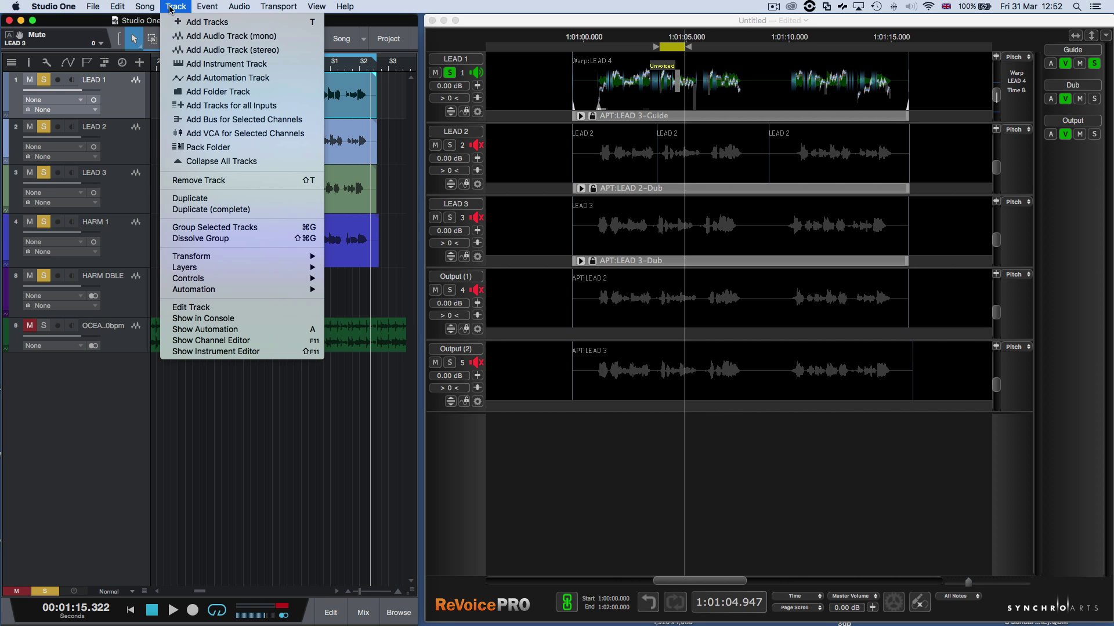
{"action": "mouse_move", "coordinate": [209, 268]}
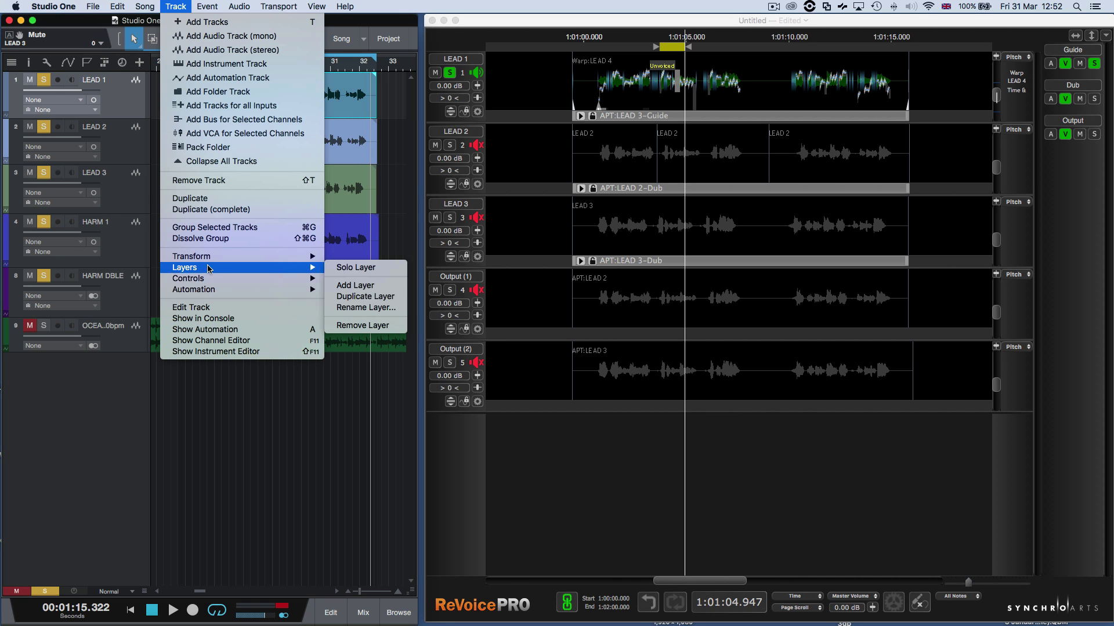
{"action": "left_click", "coordinate": [355, 287]}
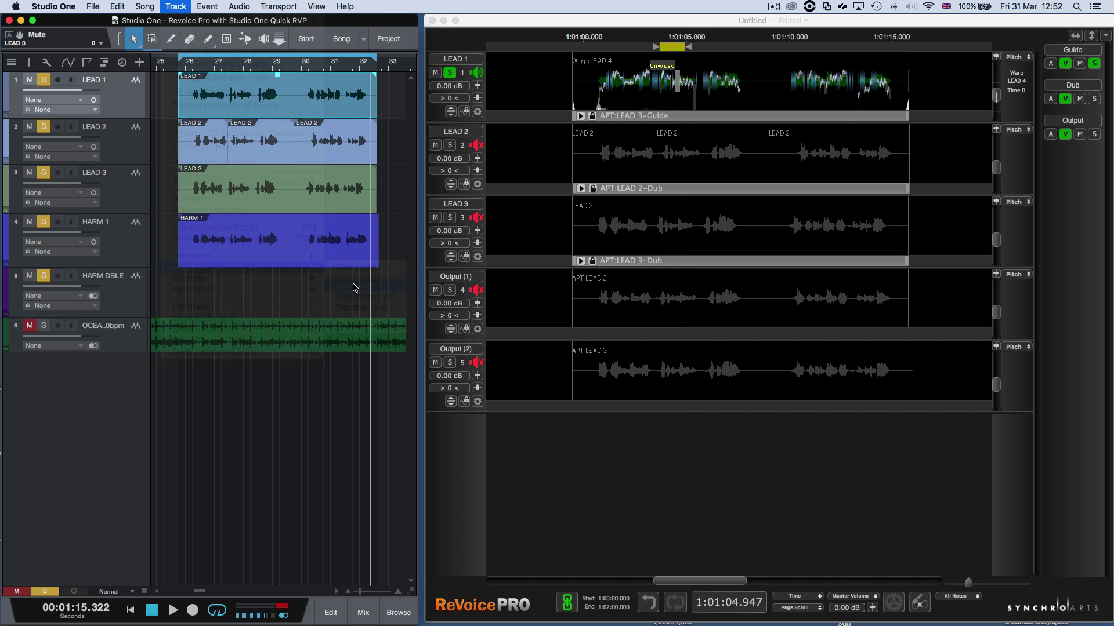
{"action": "left_click", "coordinate": [173, 7]}
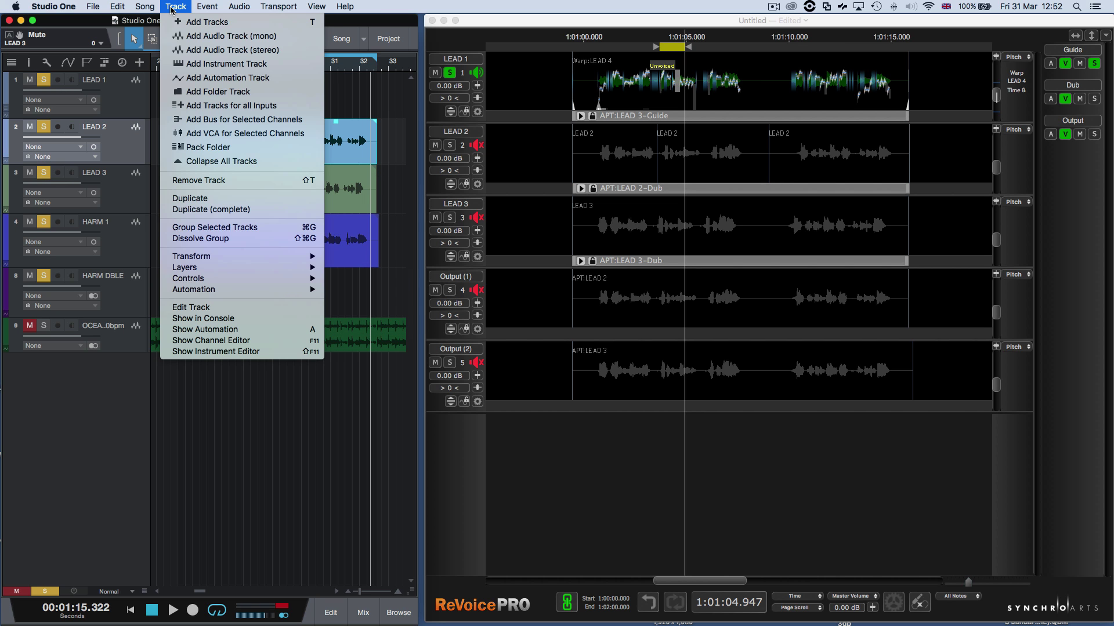
{"action": "mouse_move", "coordinate": [200, 268]}
{"action": "left_click", "coordinate": [348, 284]}
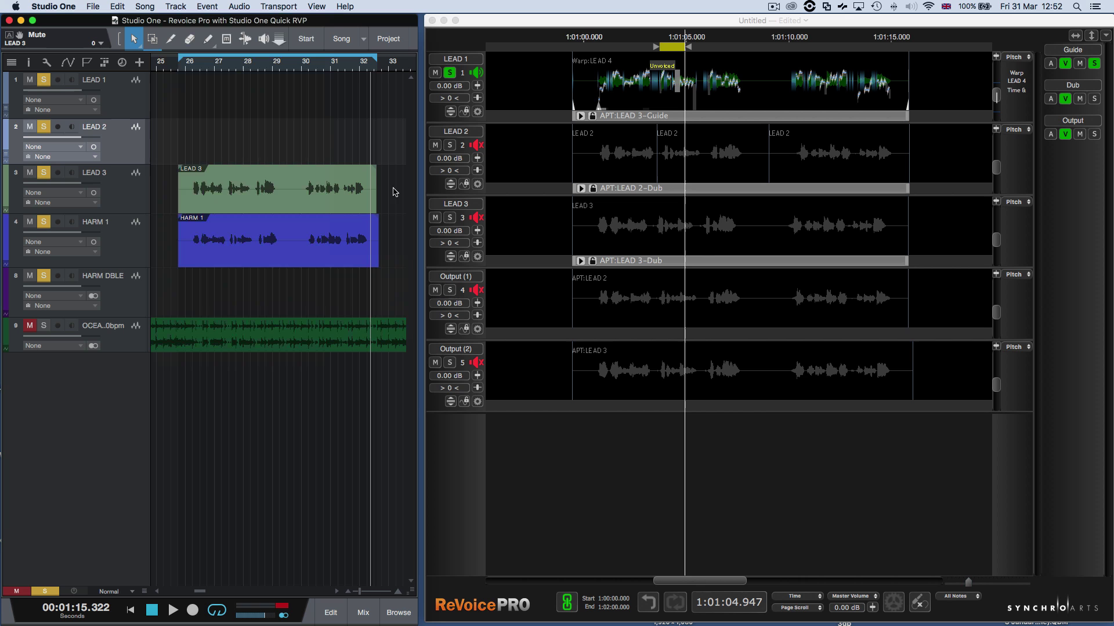
Step: Add a new layer to the LEAD 3 track and paste the copied process outputs at their original position
{"action": "left_click", "coordinate": [272, 189]}
{"action": "left_click", "coordinate": [175, 6]}
{"action": "mouse_move", "coordinate": [192, 268]}
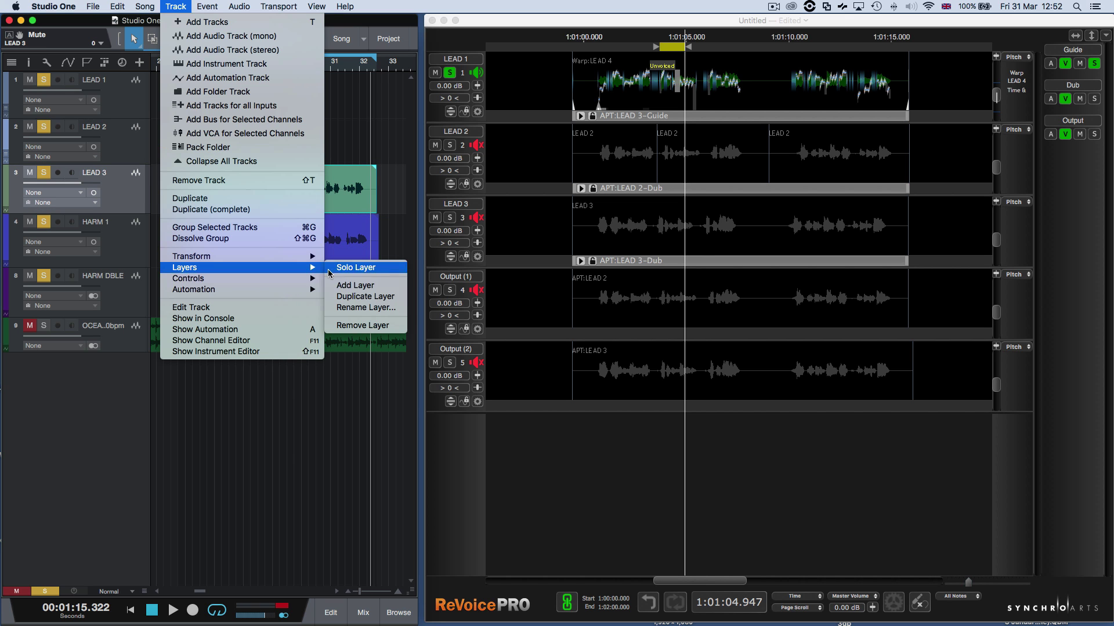
{"action": "left_click", "coordinate": [343, 287]}
{"action": "left_click", "coordinate": [118, 8]}
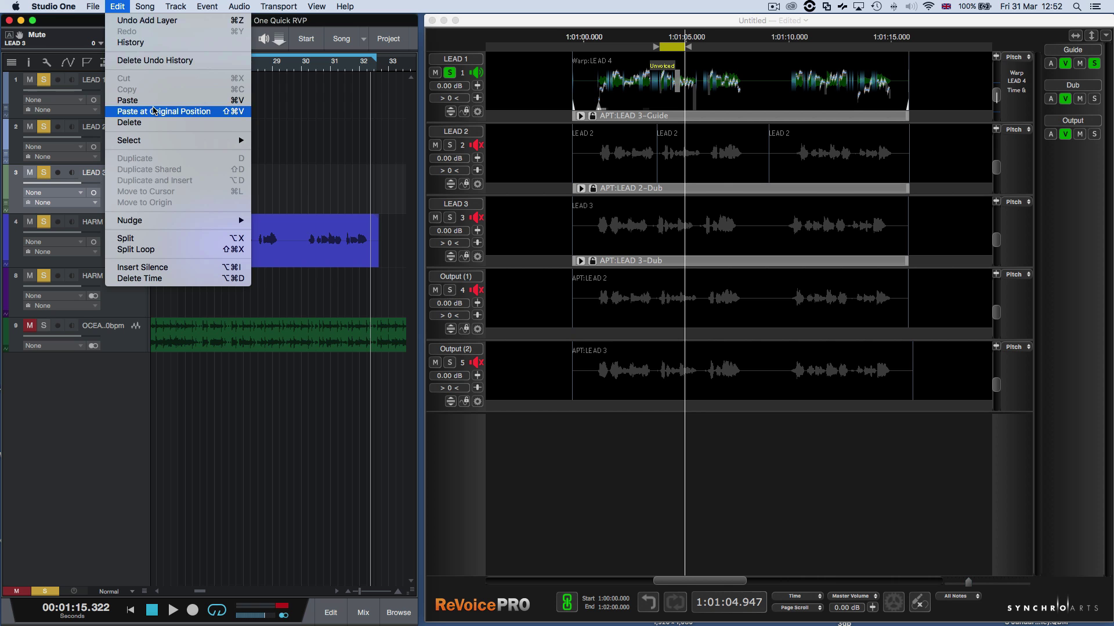
{"action": "left_click", "coordinate": [154, 110]}
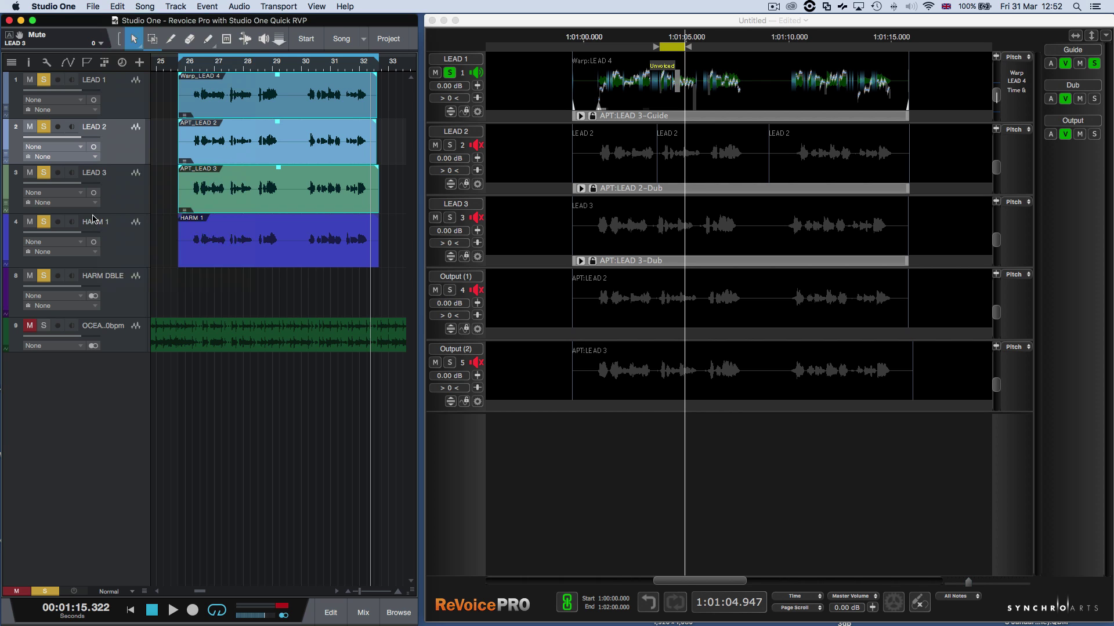
Step: Turn off solo on HARM 1 and HARM DBLE and play back the processed lead vocals
{"action": "left_click", "coordinate": [45, 223]}
{"action": "left_click", "coordinate": [43, 275]}
{"action": "key", "text": "space"}
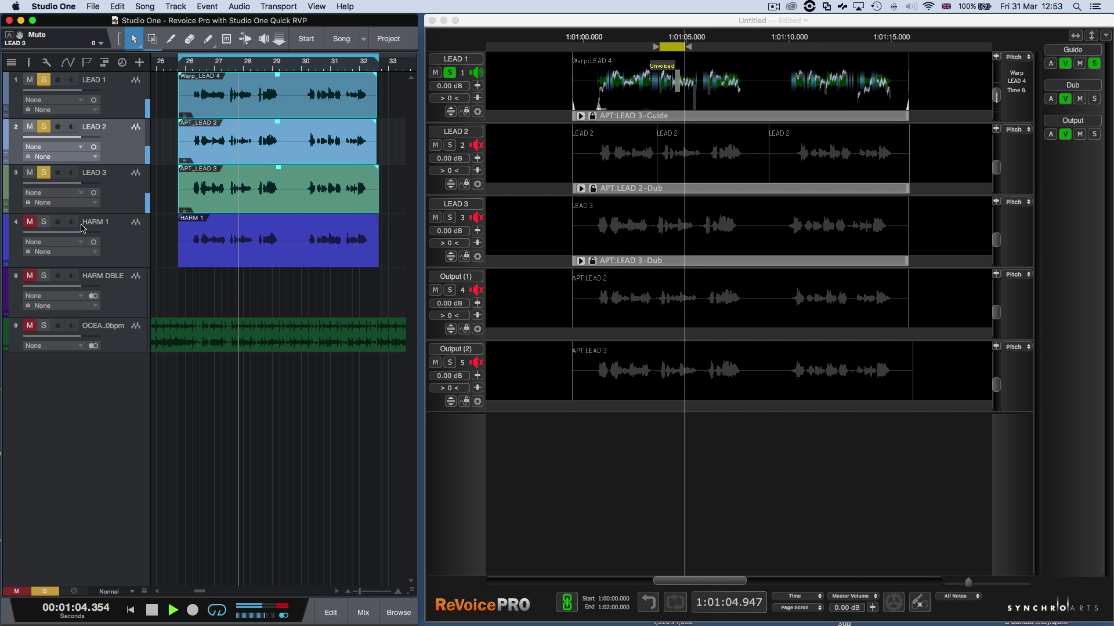
{"action": "key", "text": "space"}
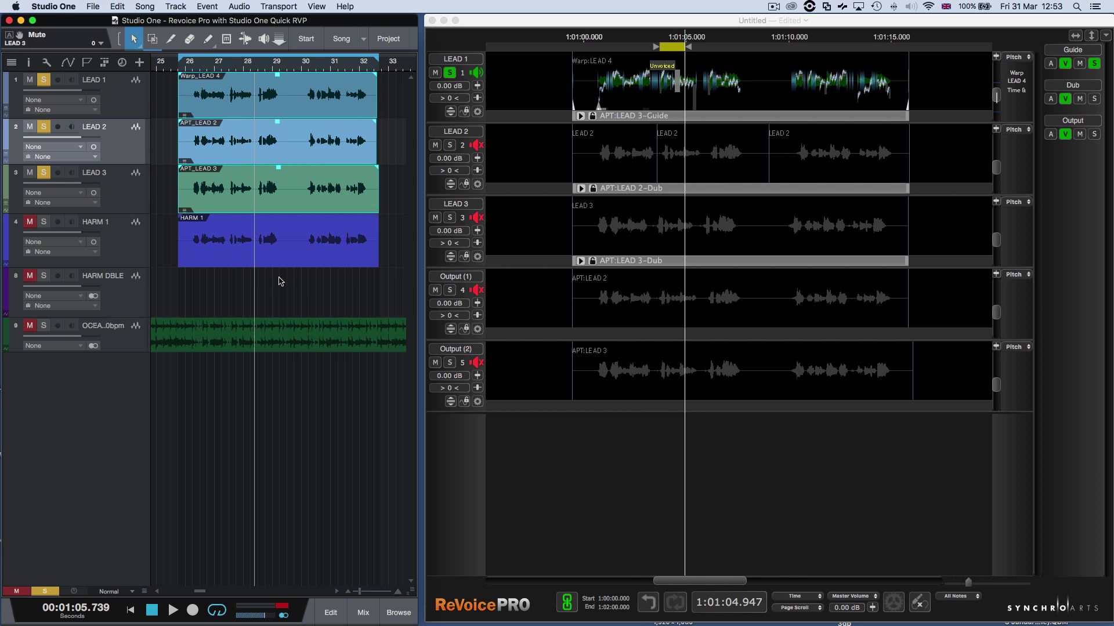
Step: Copy the HARM 1 event from Studio One and paste it into Revoice Pro as a Quick Doubler process
{"action": "left_click", "coordinate": [282, 258]}
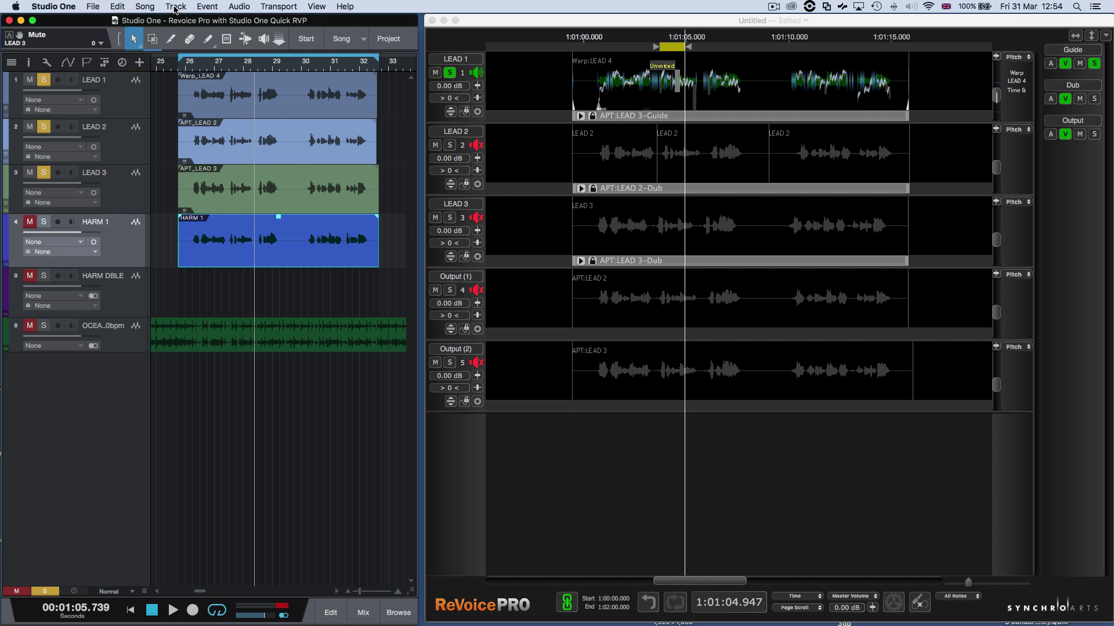
{"action": "left_click", "coordinate": [116, 7]}
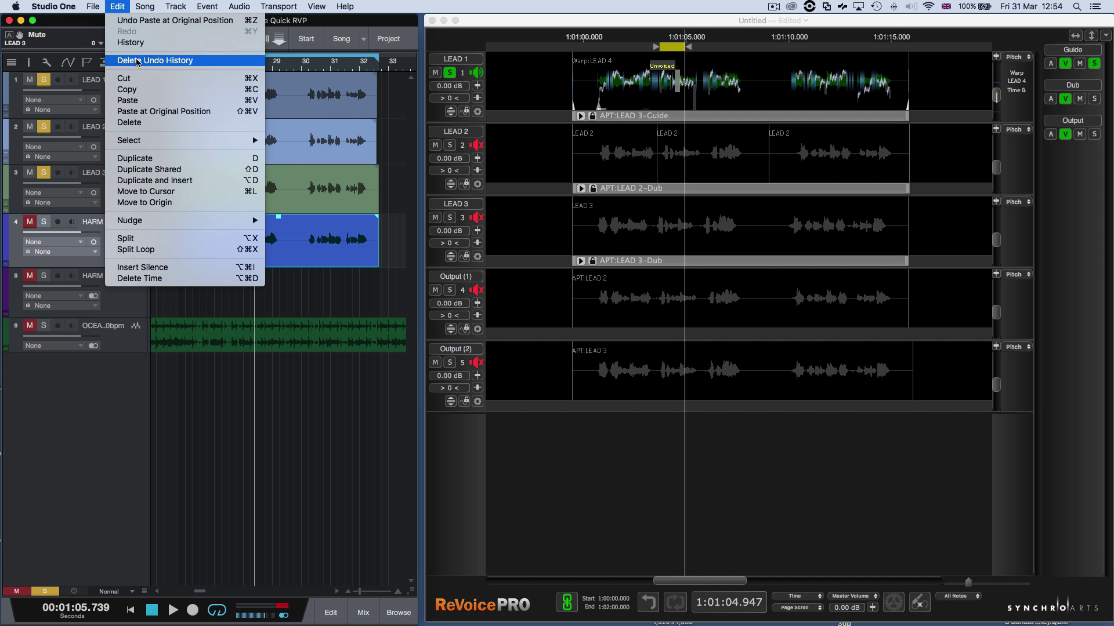
{"action": "left_click", "coordinate": [128, 89]}
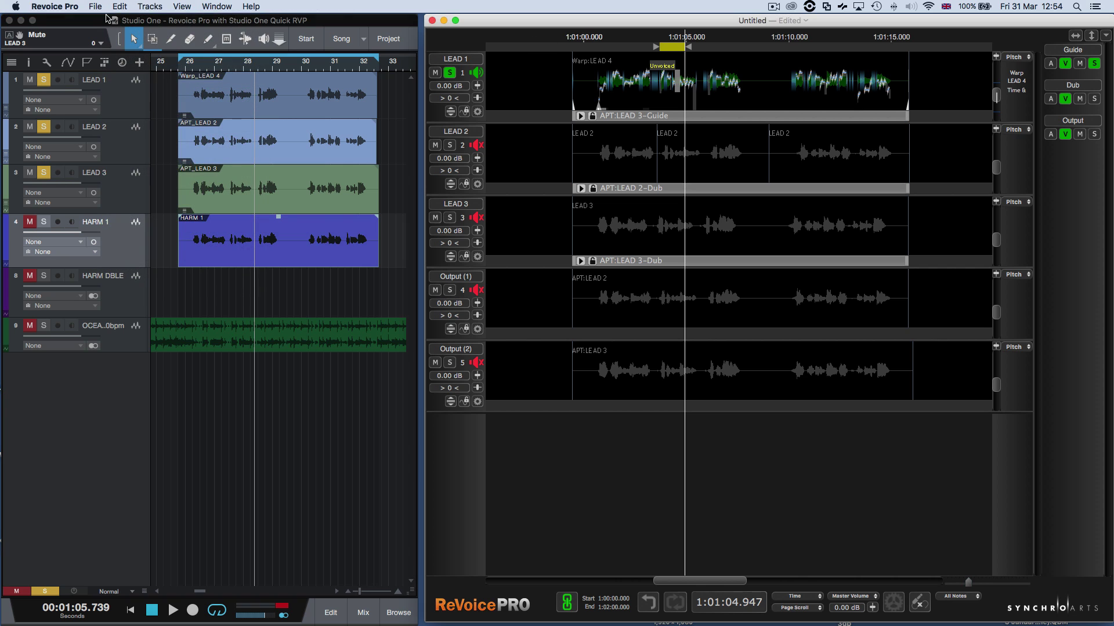
{"action": "left_click", "coordinate": [117, 8]}
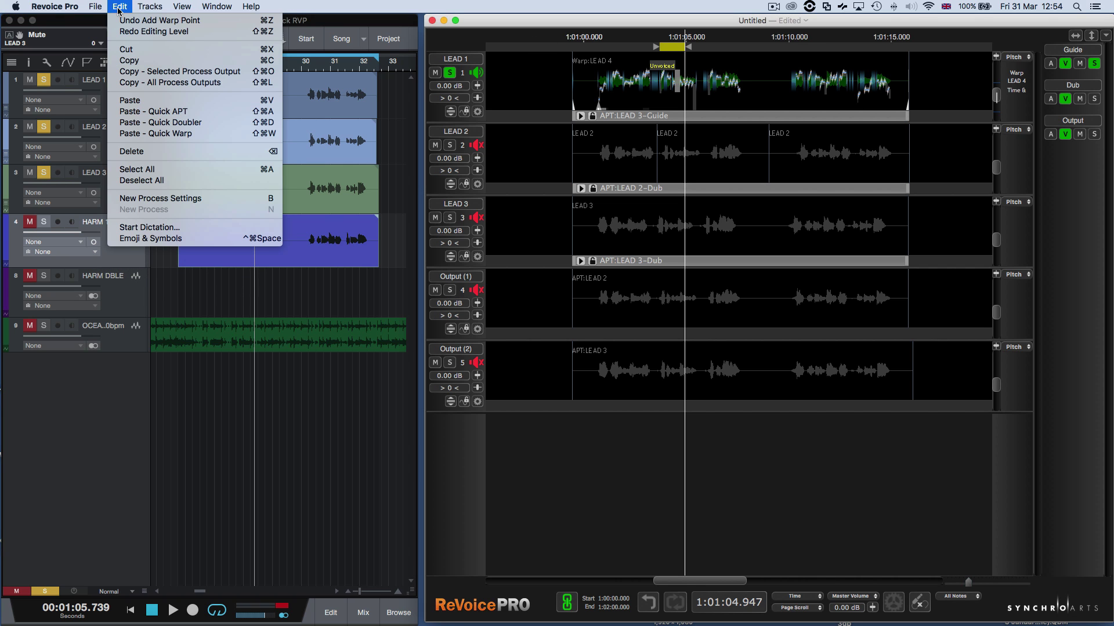
{"action": "left_click", "coordinate": [147, 123]}
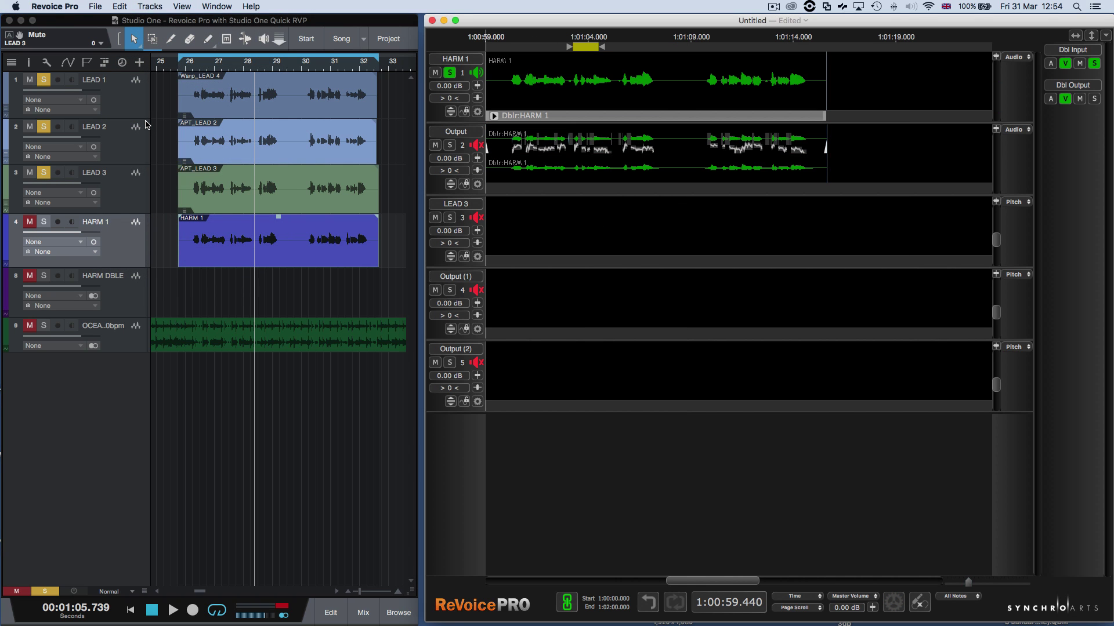
Step: Open the settings of the HARM 1 Doubler process, examine its factory presets and parameters, and close them
{"action": "left_click", "coordinate": [665, 116]}
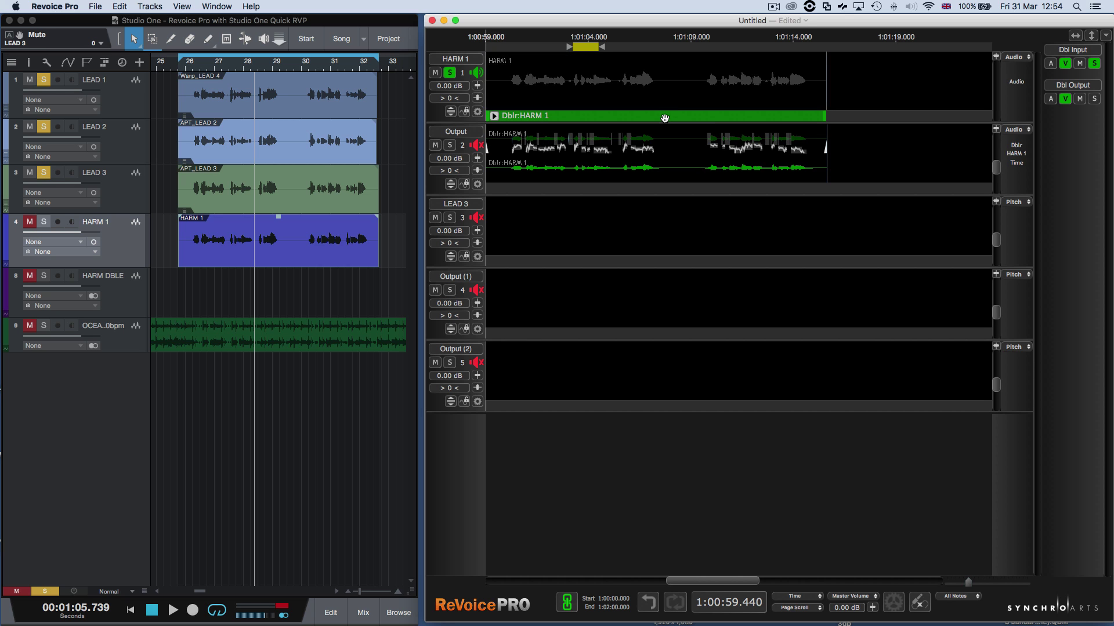
{"action": "double_click", "coordinate": [665, 119]}
{"action": "left_click_drag", "start_coordinate": [660, 132], "coordinate": [844, 218]}
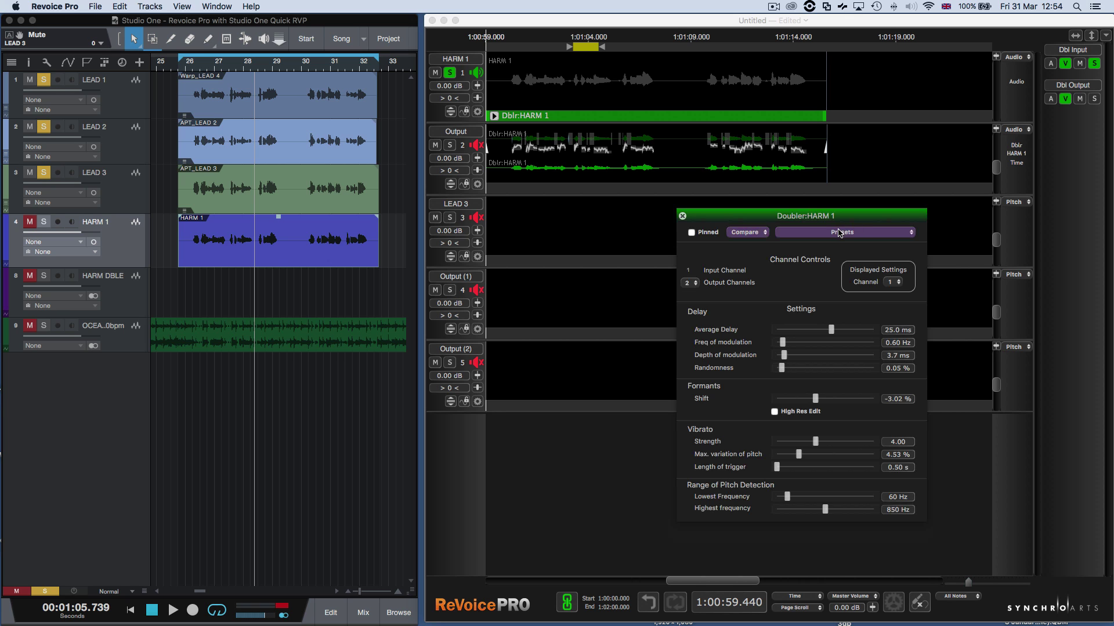
{"action": "left_click", "coordinate": [838, 233]}
{"action": "mouse_move", "coordinate": [839, 247]}
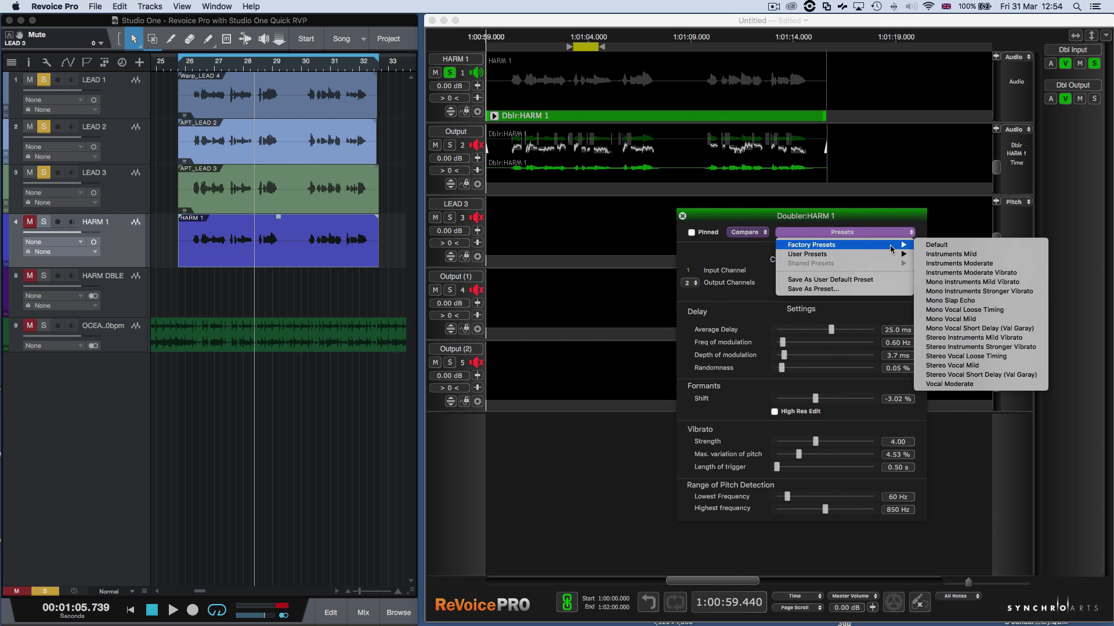
{"action": "key", "text": "Escape"}
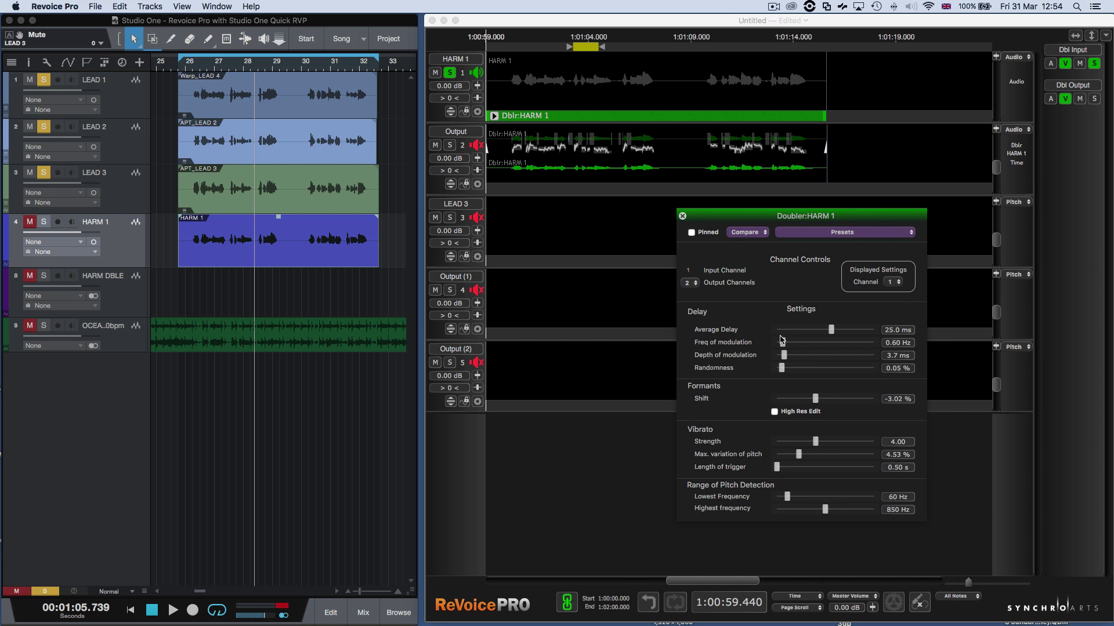
{"action": "left_click", "coordinate": [682, 216]}
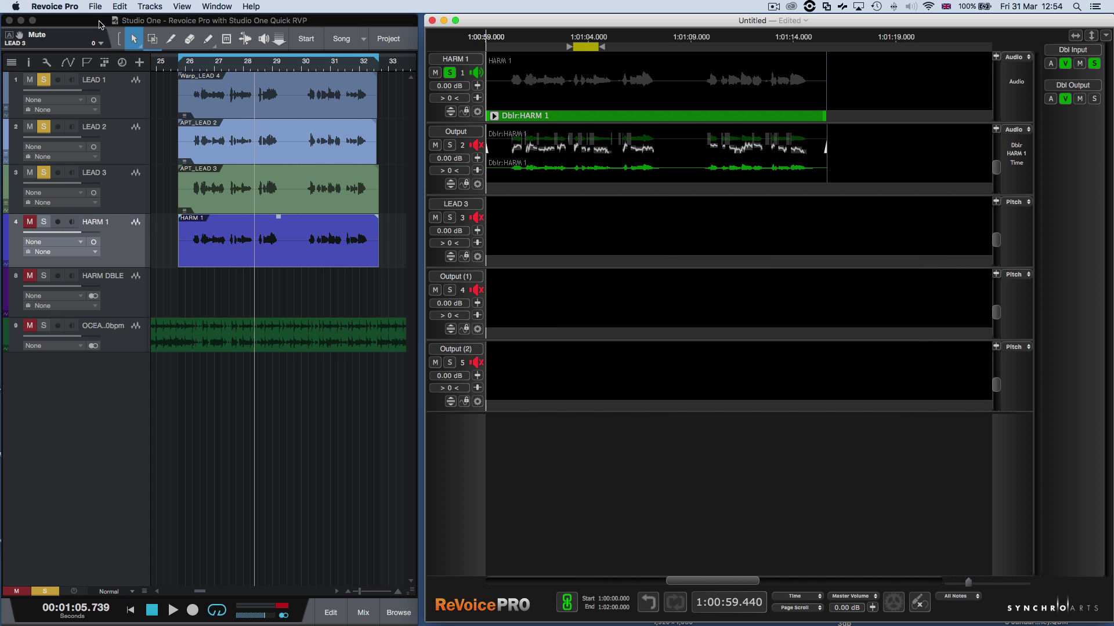
Step: Switch to Studio One, paste the doubled harmony at its original position, and move it onto the HARM DBLE track
{"action": "left_click", "coordinate": [160, 237]}
{"action": "left_click", "coordinate": [93, 6]}
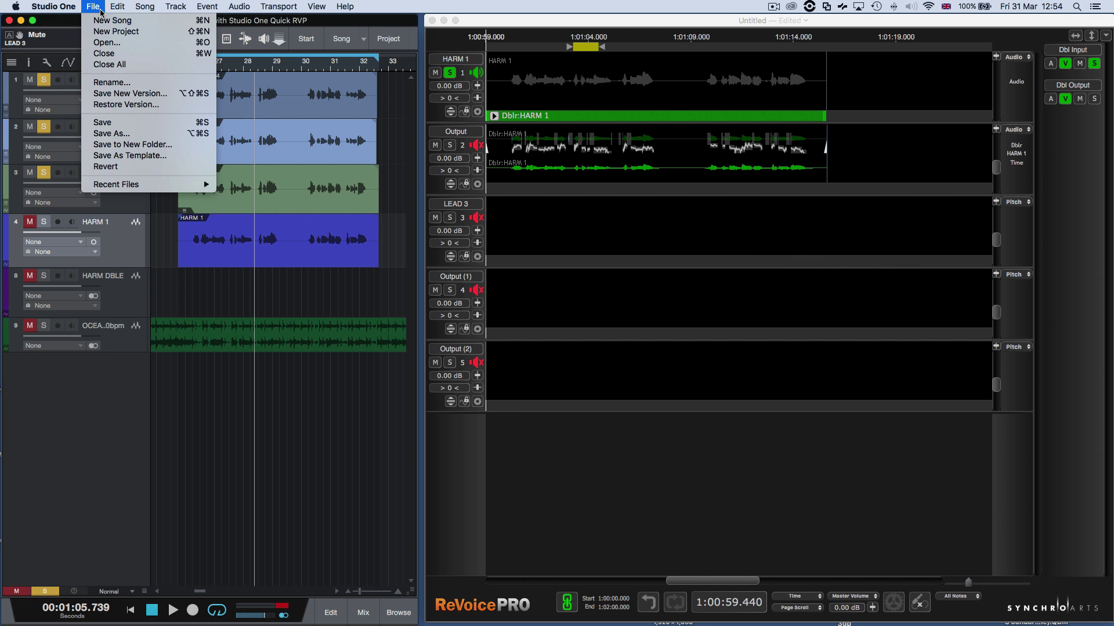
{"action": "mouse_move", "coordinate": [118, 8]}
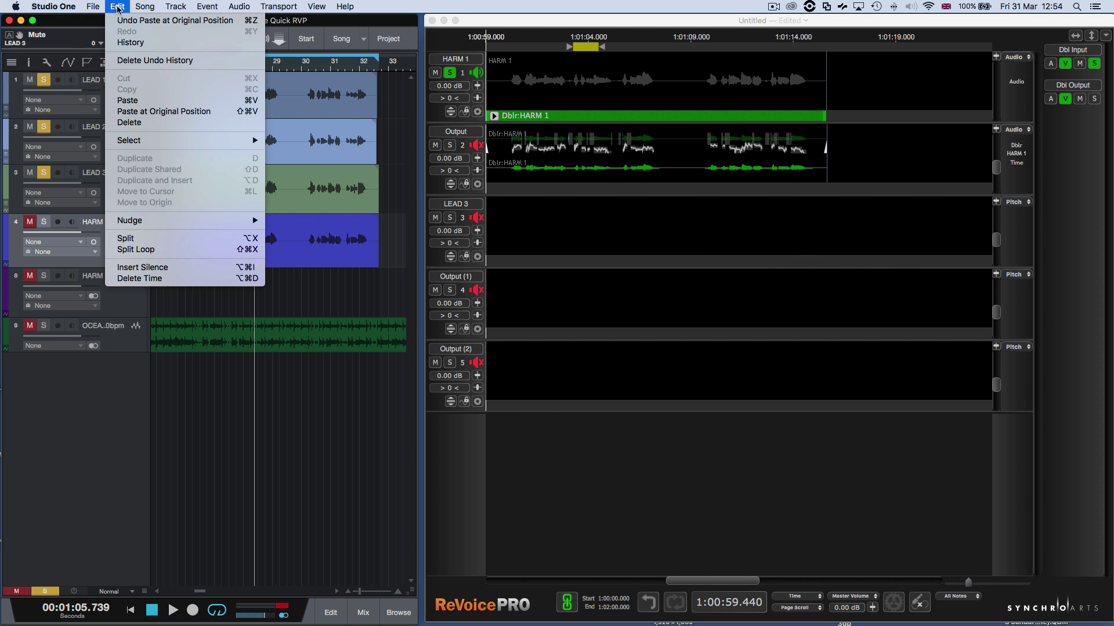
{"action": "left_click", "coordinate": [134, 111]}
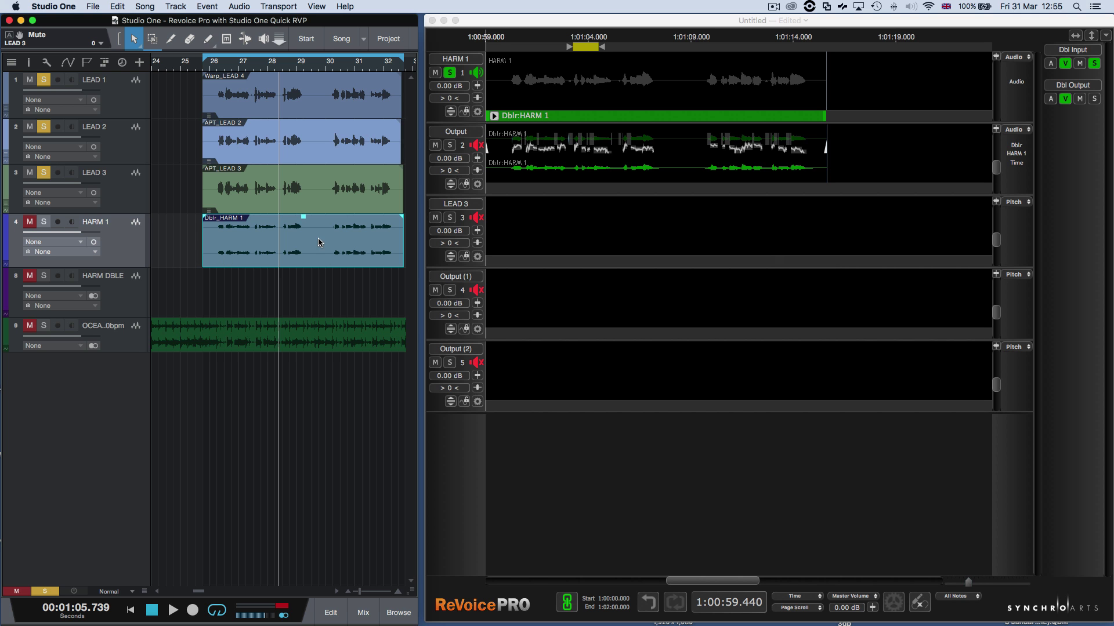
{"action": "left_click", "coordinate": [317, 264]}
{"action": "left_click_drag", "start_coordinate": [318, 264], "coordinate": [316, 279]}
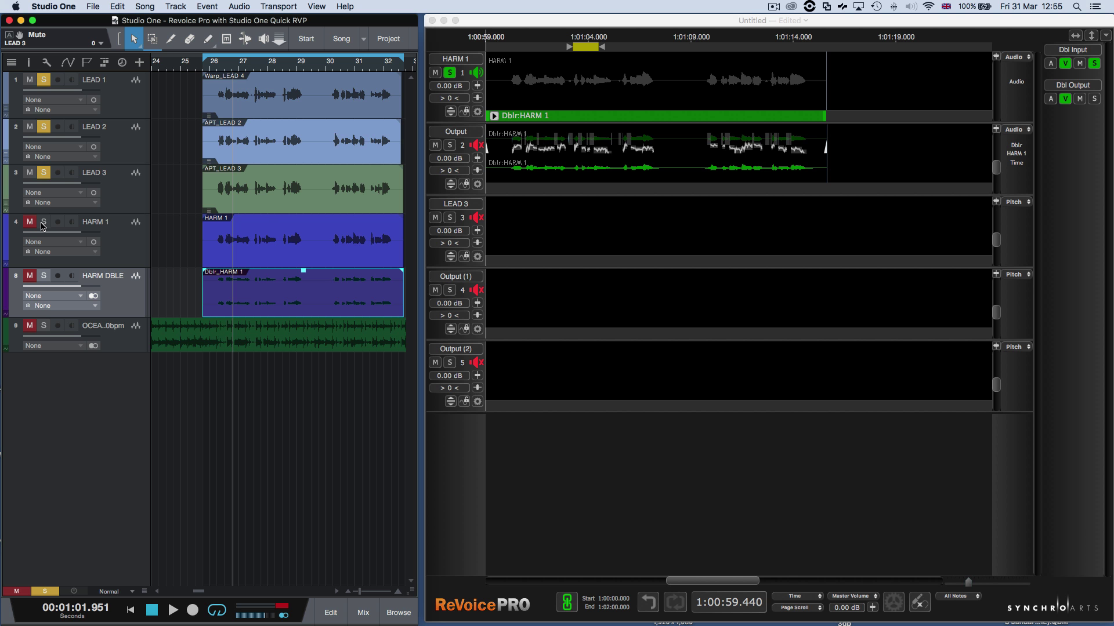
Step: Unmute and solo the HARM 1 and HARM DBLE tracks, and play back the harmonies together with the lead vocals
{"action": "left_click", "coordinate": [30, 221]}
{"action": "left_click", "coordinate": [44, 221]}
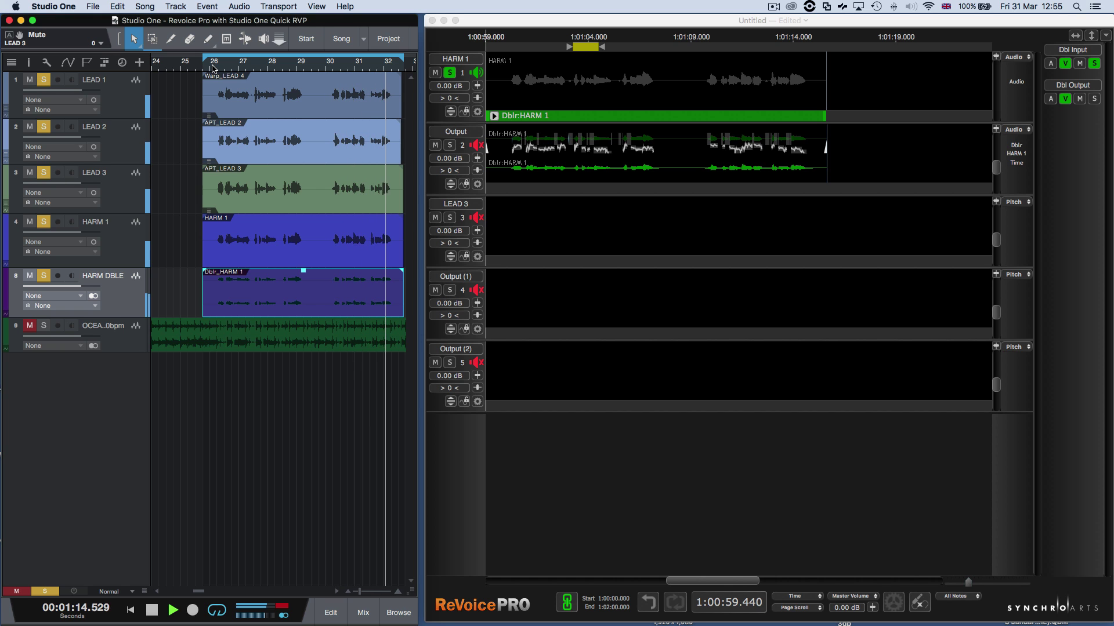
{"action": "key", "text": "space"}
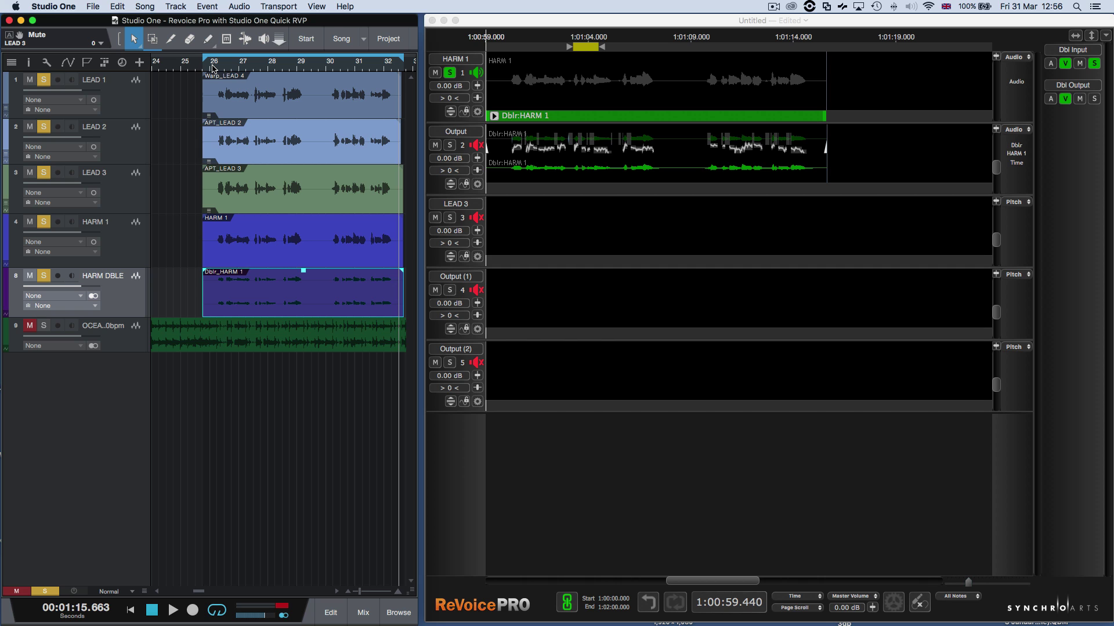